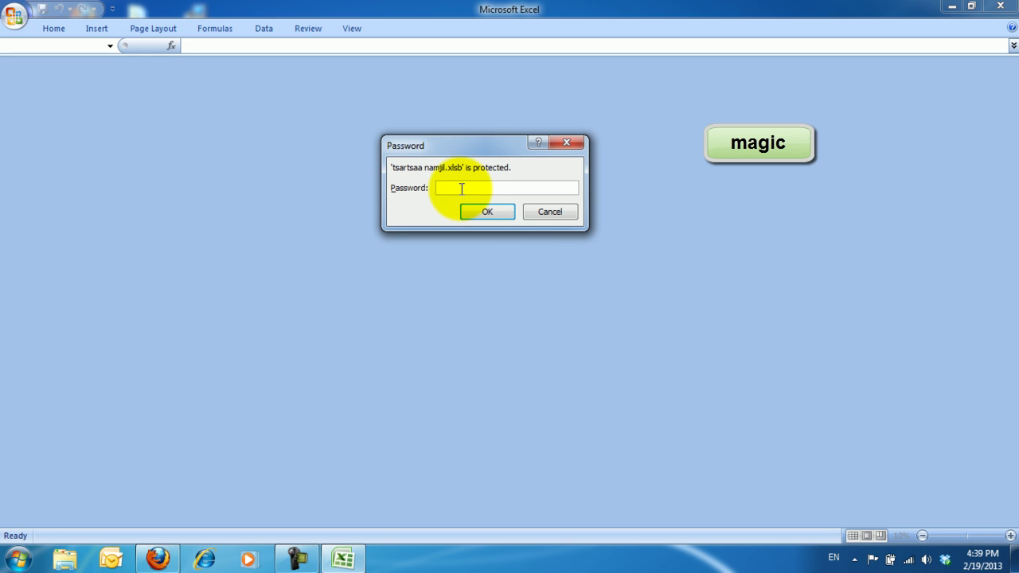
Enter the workbook password in the Password dialog for tsartsaa namjil.xlsb
text(magic)
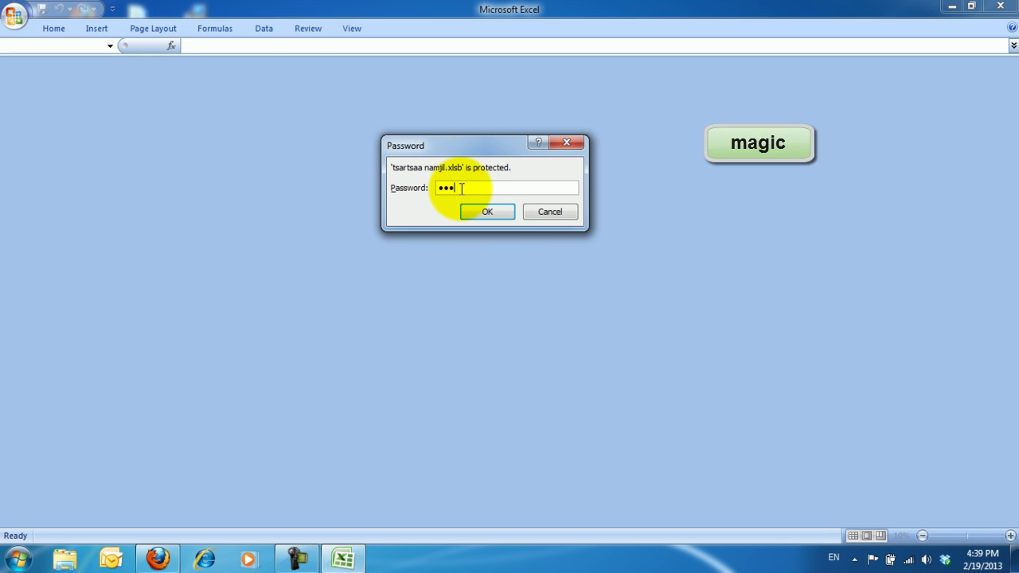
Confirm the password to open the workbook and drag the MagicFinance 2013-02-10 notice aside
click(469, 211)
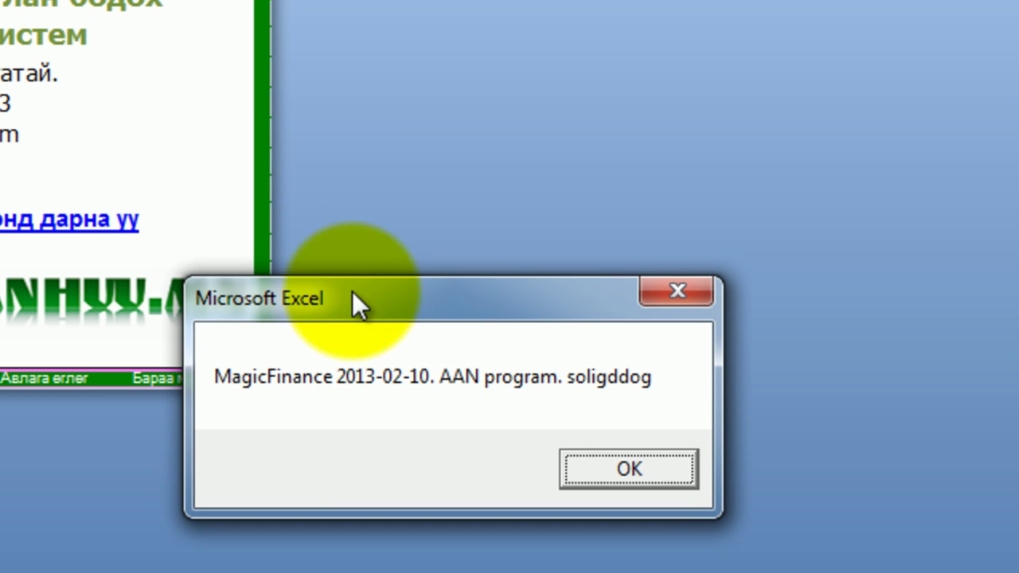
drag(350, 300, 461, 169)
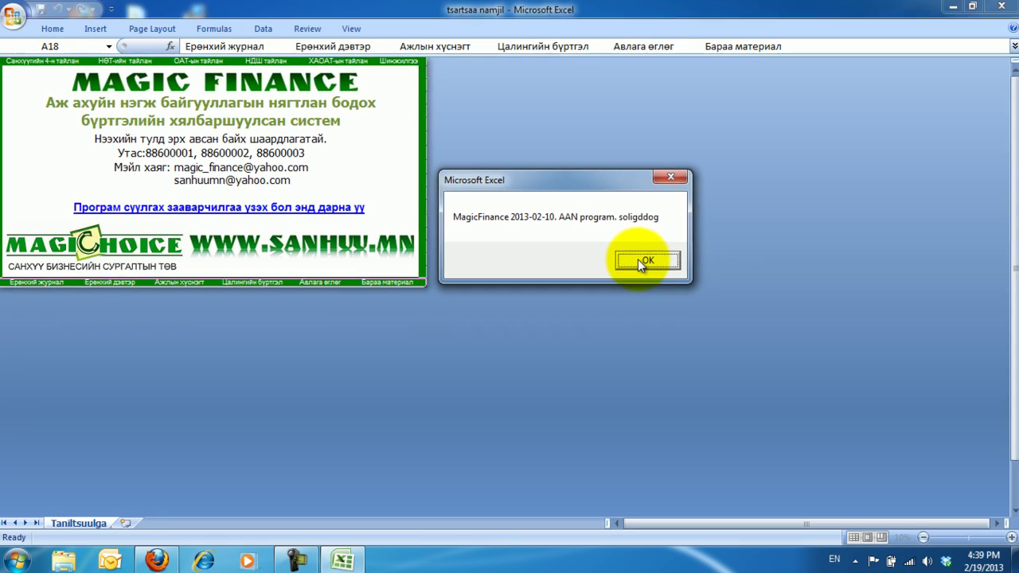
Close the MagicFinance version notice and go to the Main sheet's numbered report-preparation steps
click(689, 303)
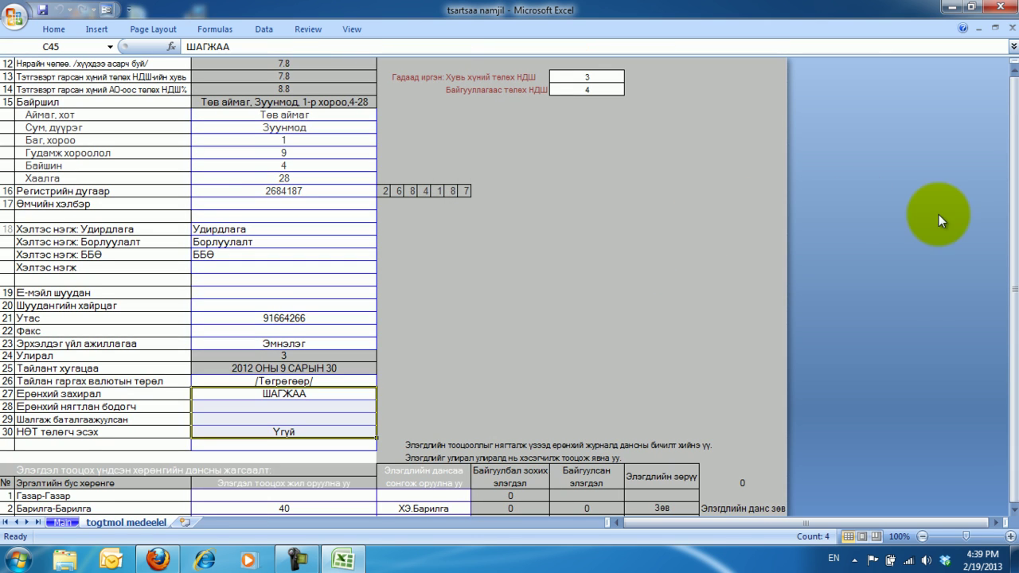
scroll(1001, 229, up, 7)
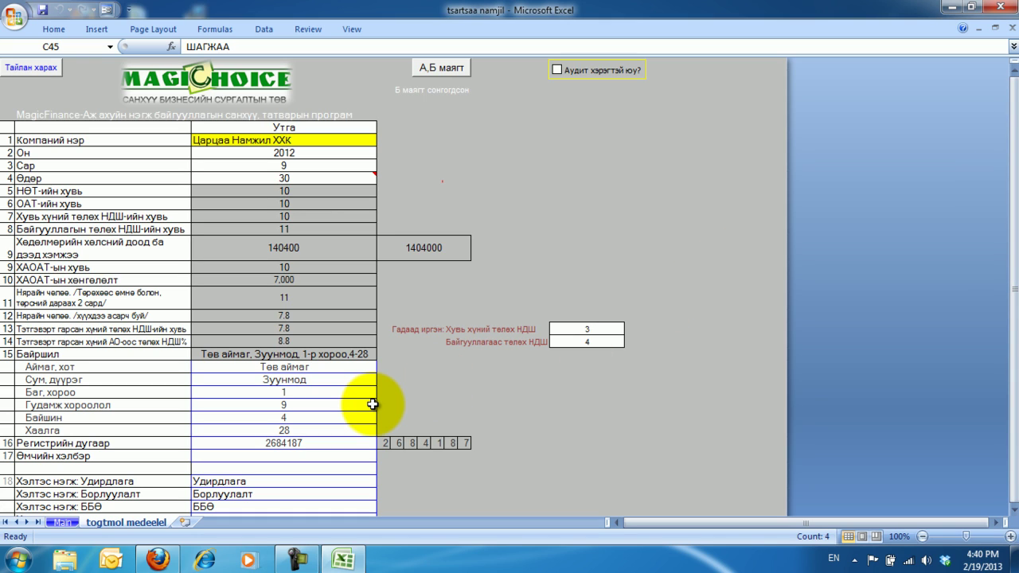
click(64, 522)
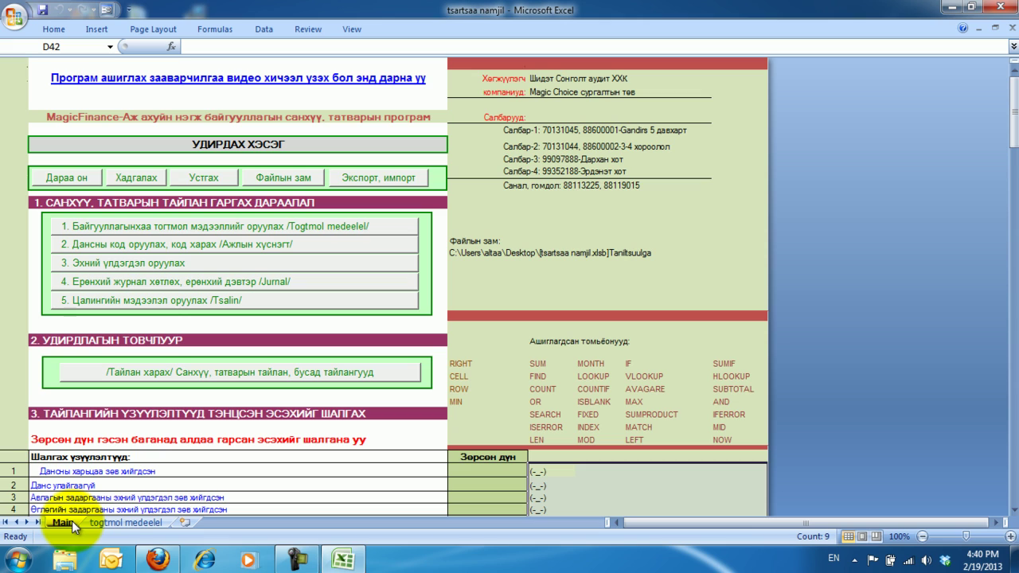
click(221, 204)
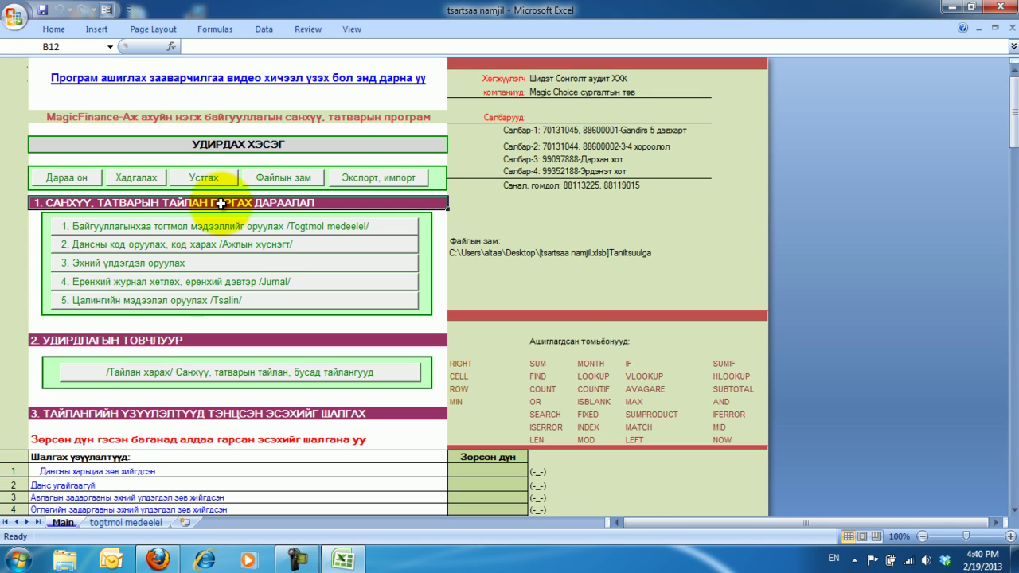
click(219, 341)
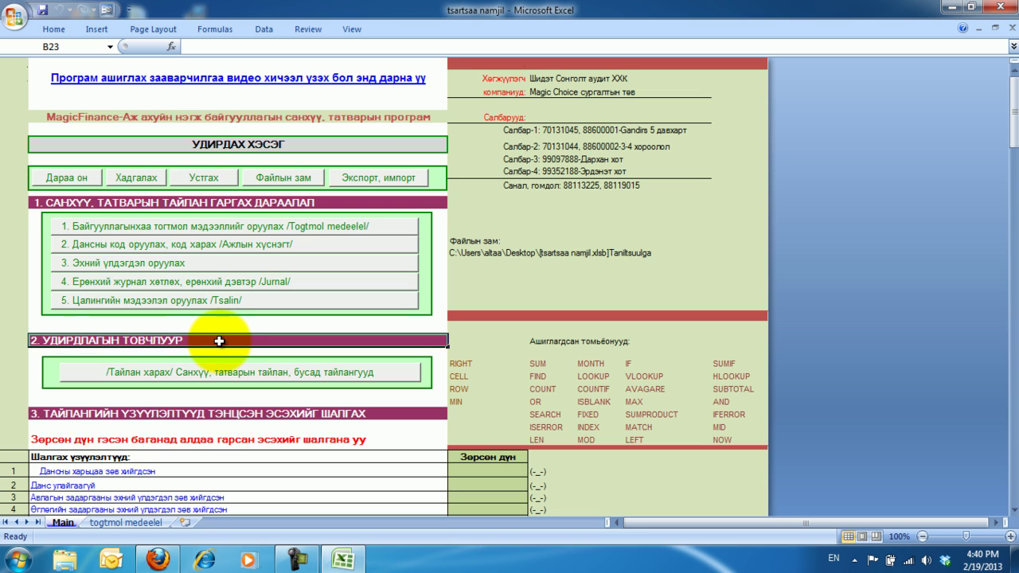
click(170, 419)
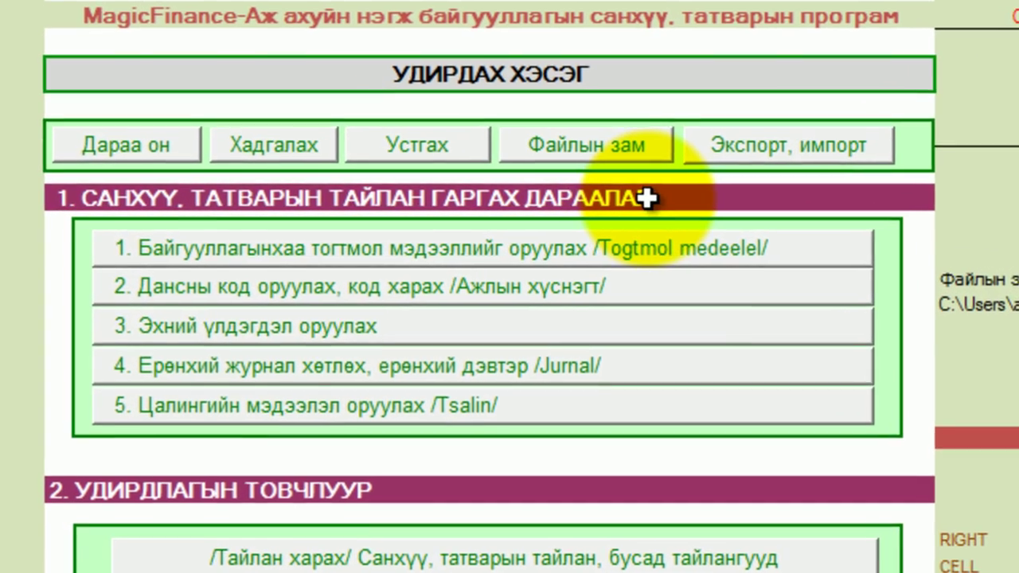
click(312, 202)
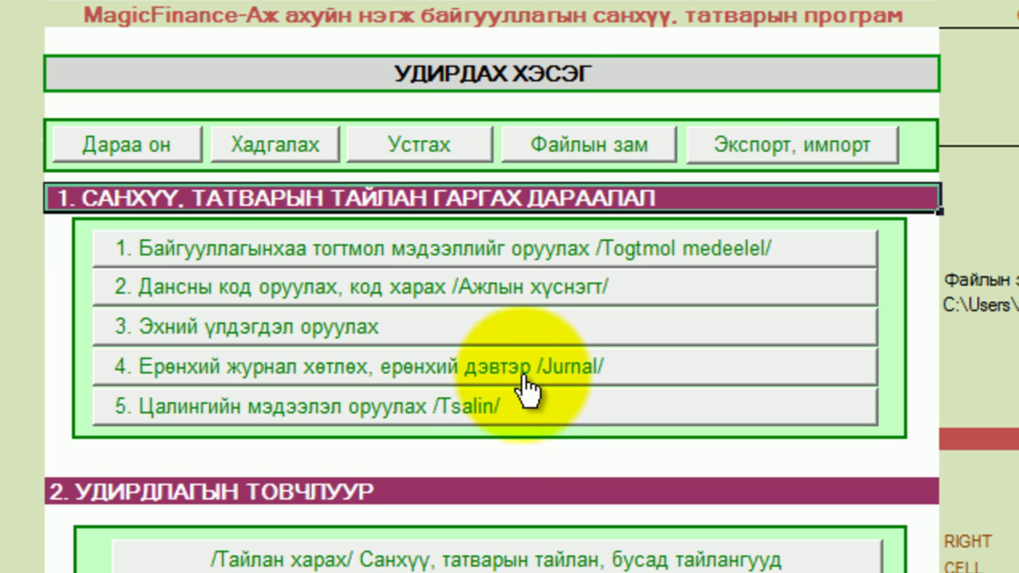
click(575, 260)
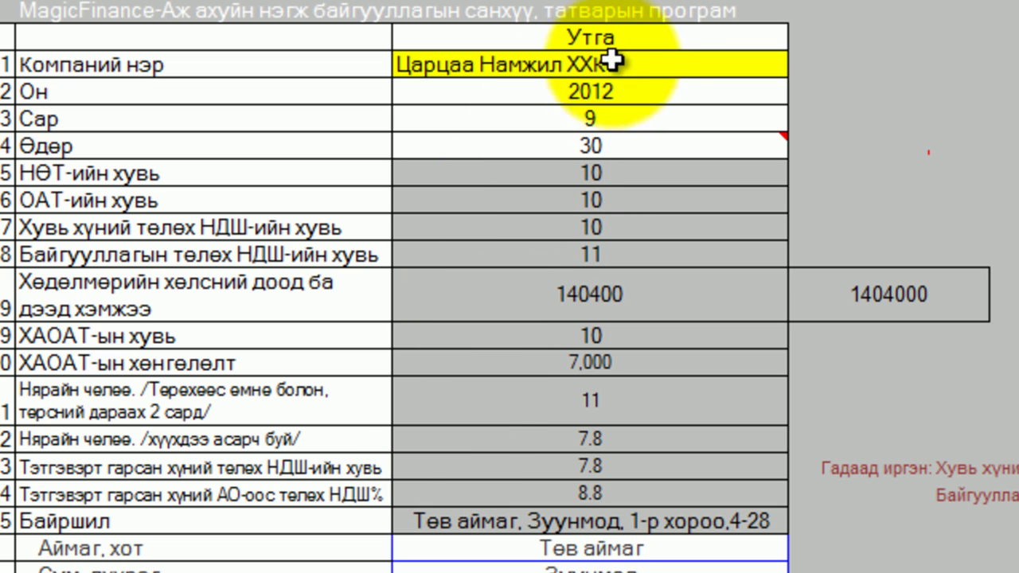
drag(649, 68, 632, 161)
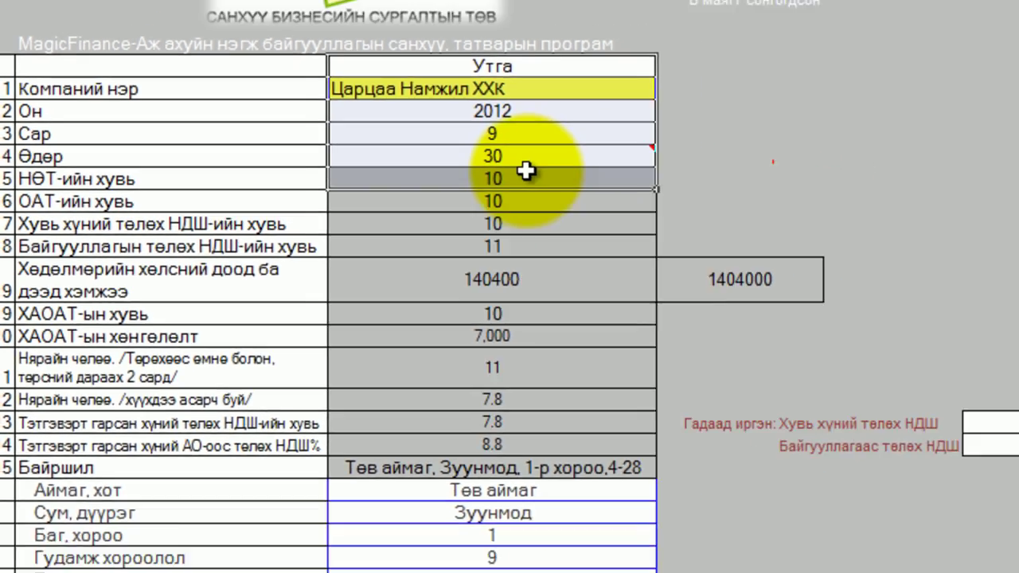
drag(525, 170, 521, 559)
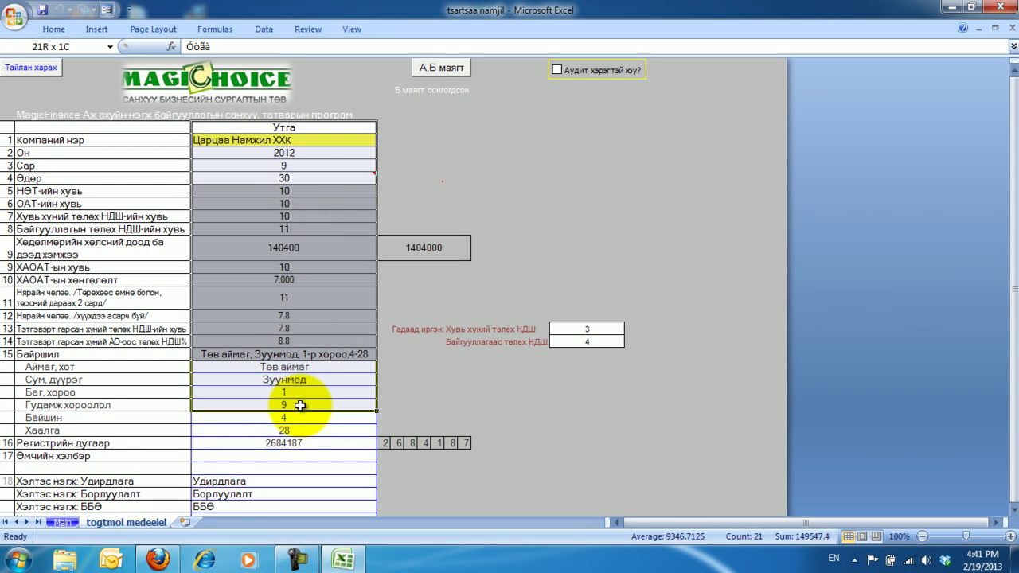
drag(299, 405, 312, 435)
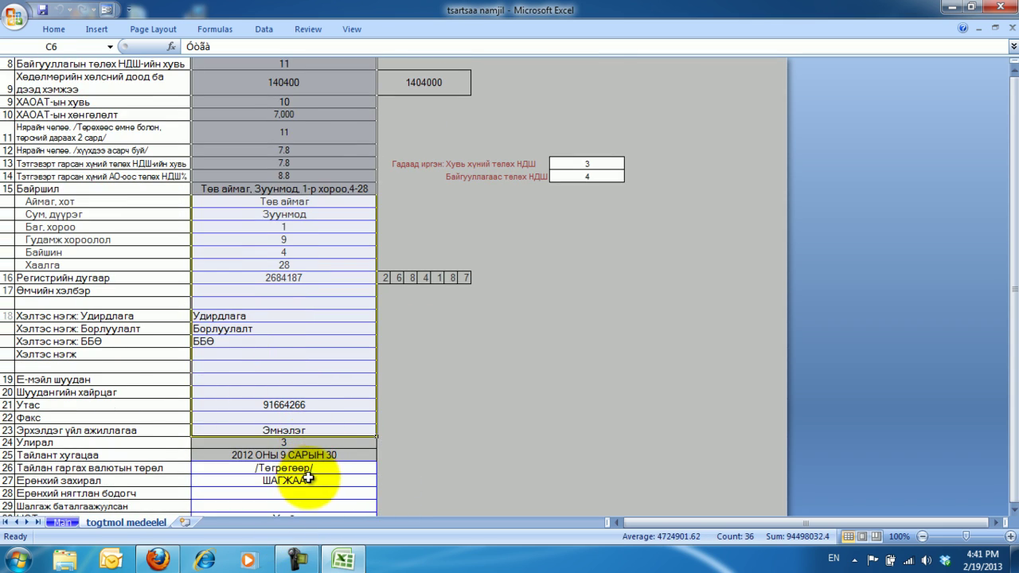
drag(331, 470, 334, 412)
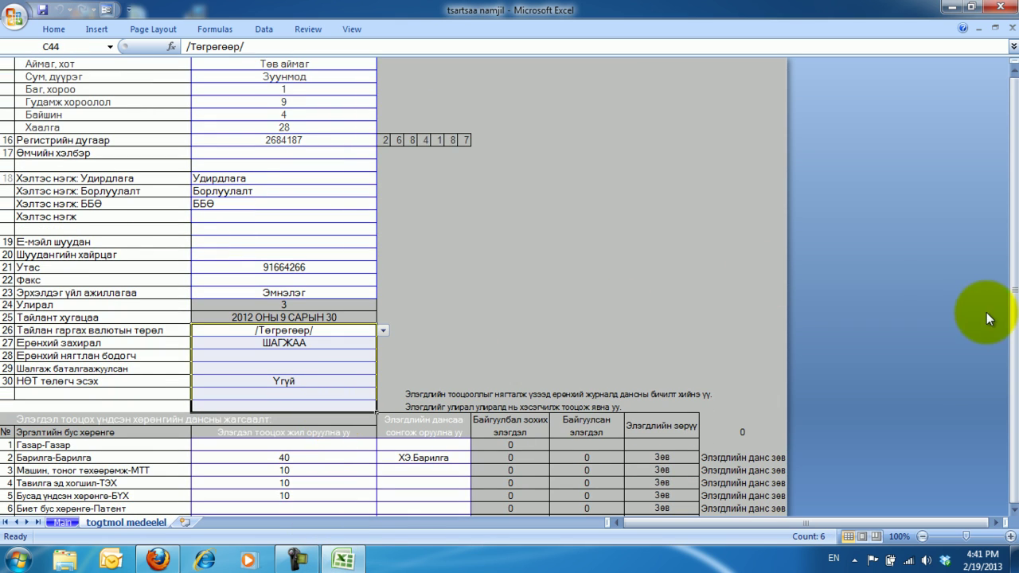
scroll(1015, 312, up, 8)
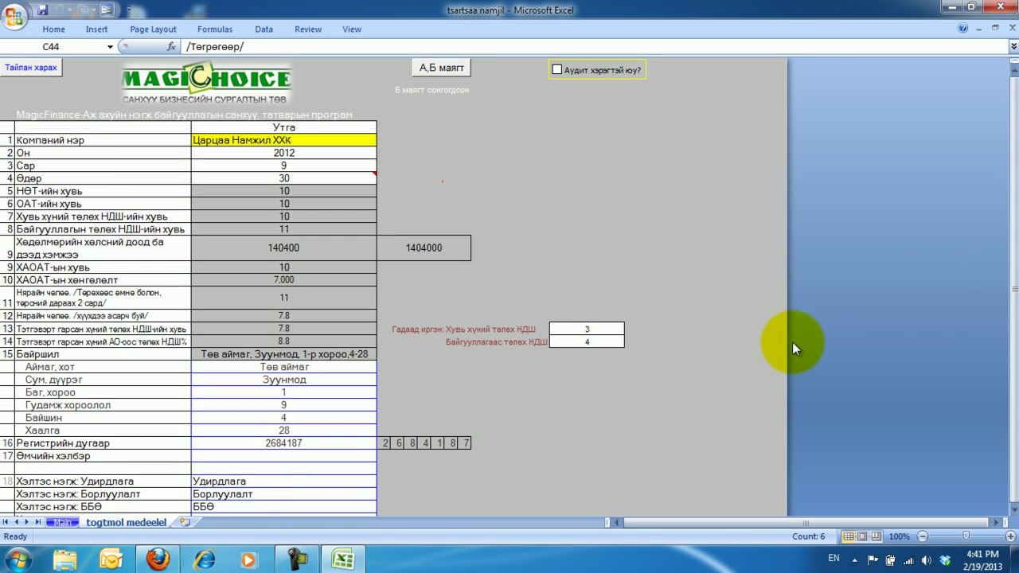
click(63, 522)
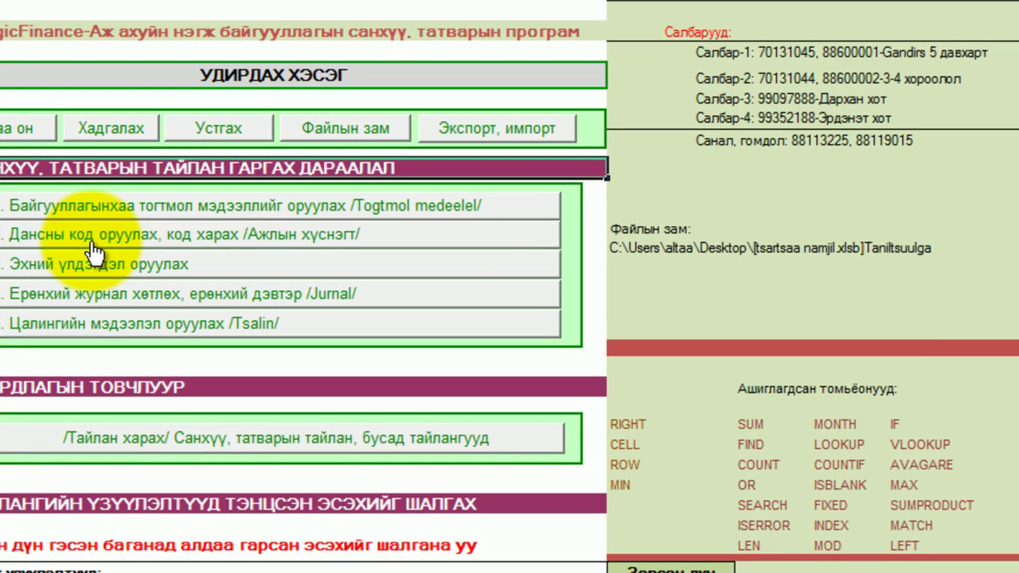
click(92, 246)
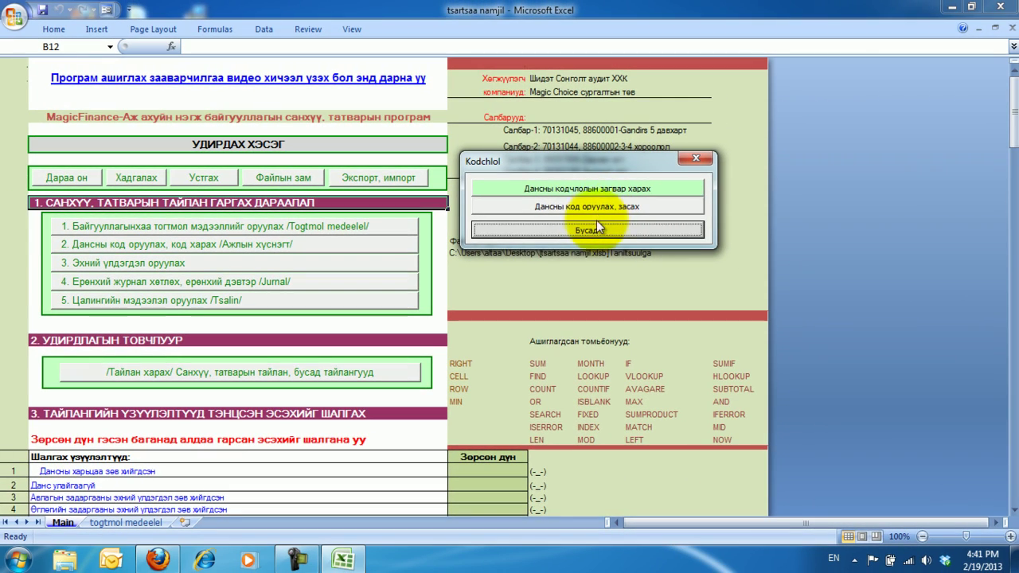
click(589, 231)
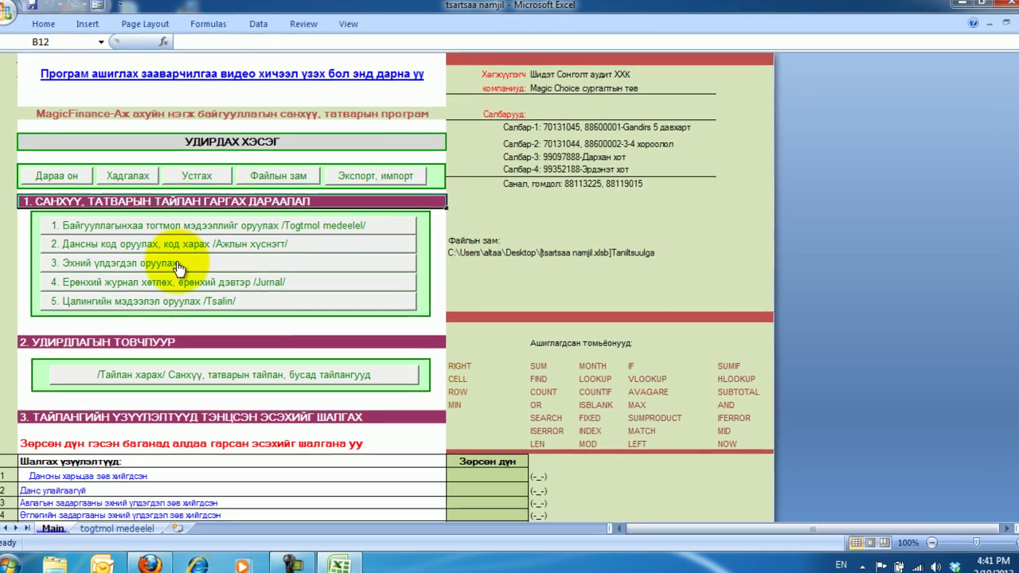
Open and close the Ehnii Uldegdel opening-balance options, then bring up the button 4 Jurnal choices
click(177, 264)
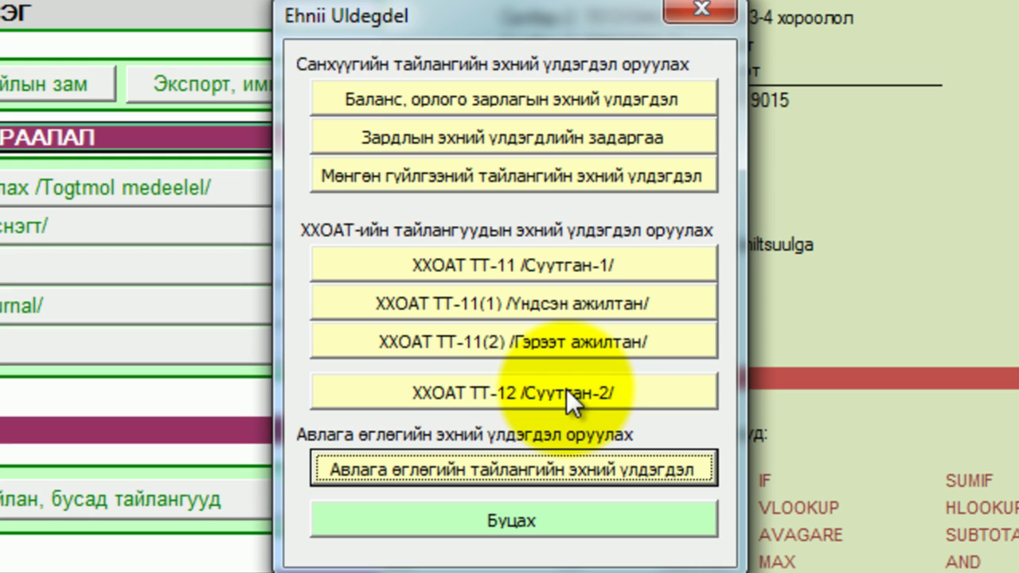
click(533, 523)
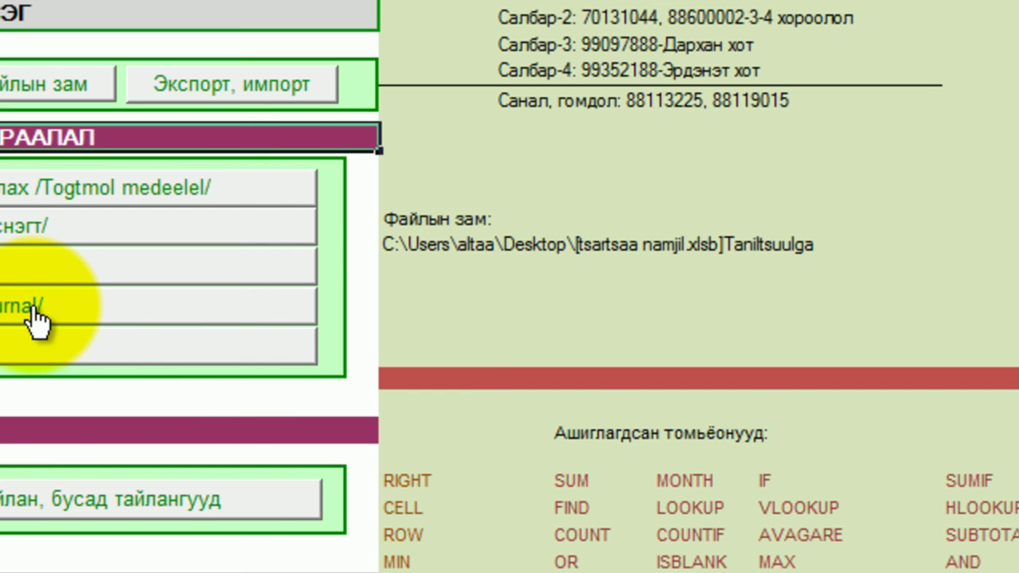
click(35, 318)
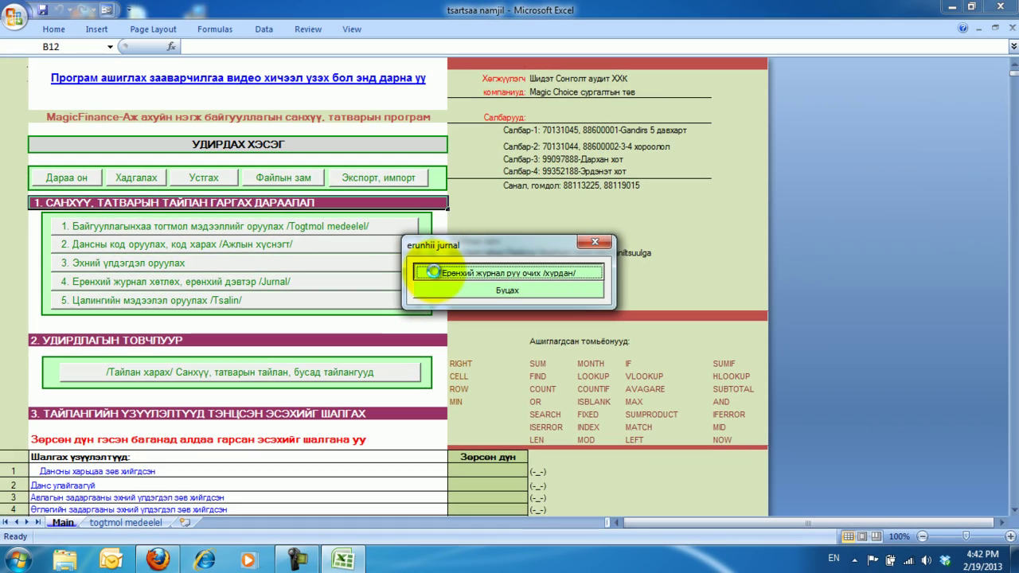
Visit the jurnal sheet, select its empty ДТ/КТ/ДҮН entry rows, and return to Main
click(430, 271)
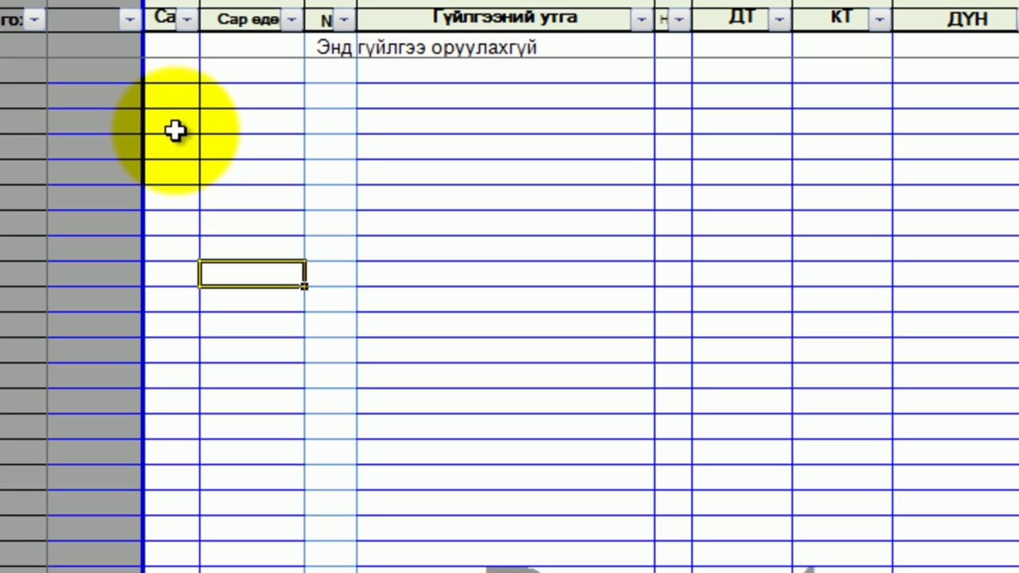
drag(173, 119, 926, 127)
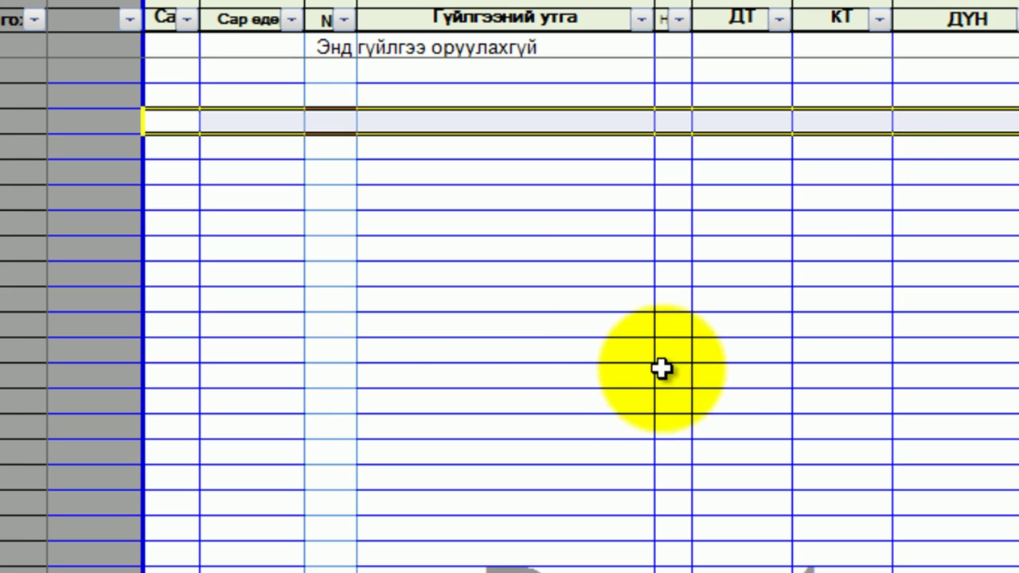
click(401, 283)
drag(194, 103, 923, 422)
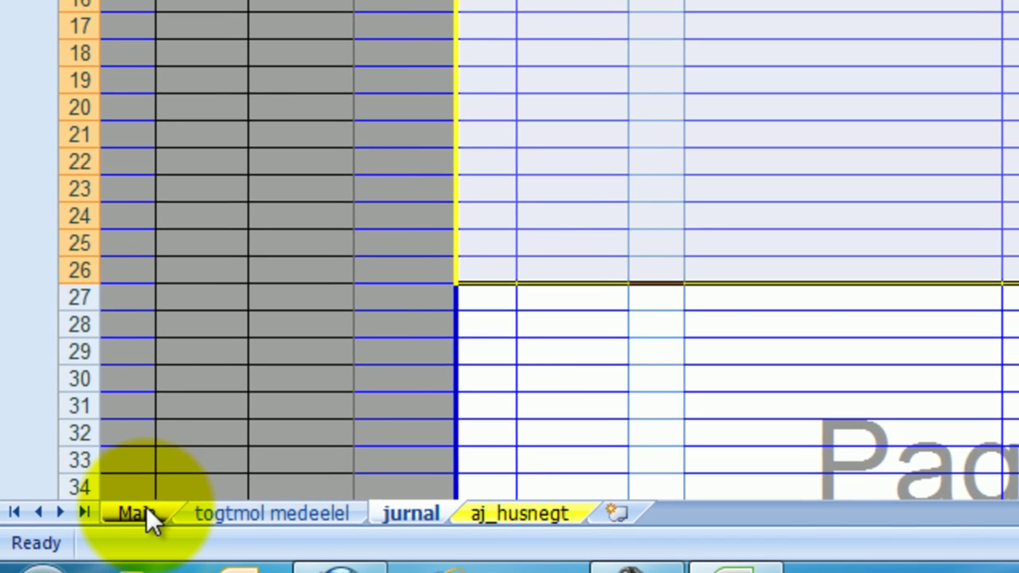
click(146, 510)
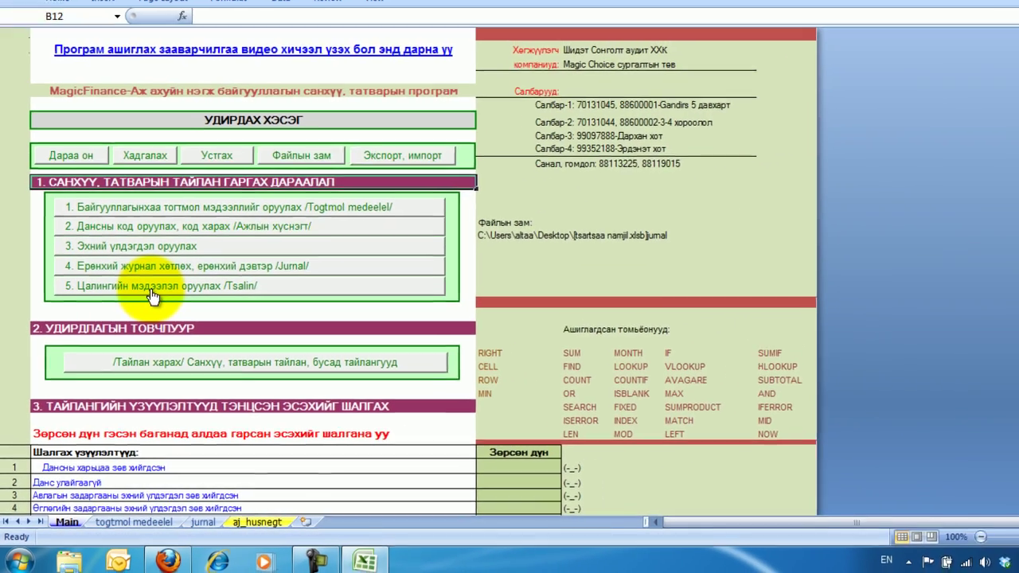
click(152, 291)
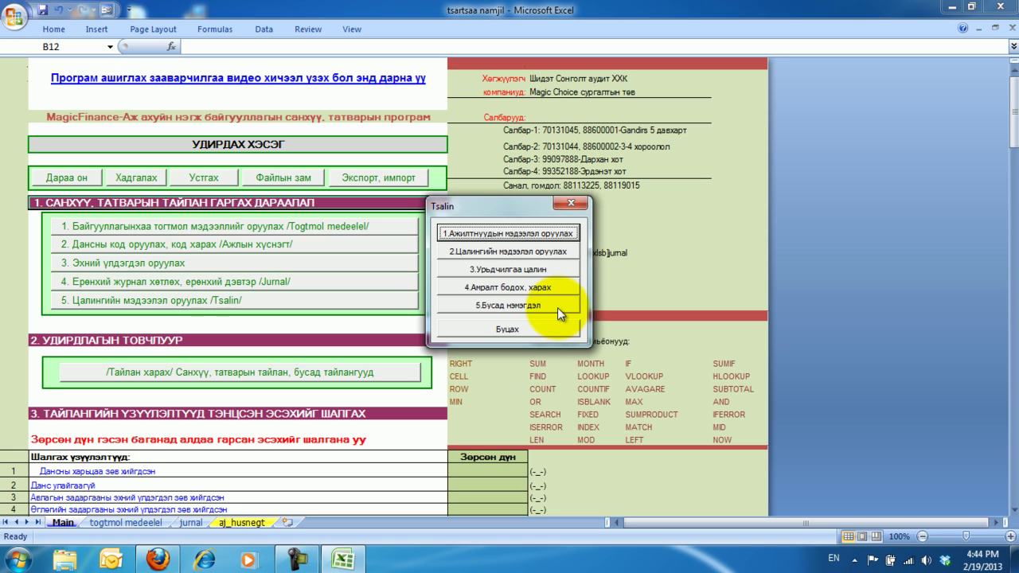
click(534, 330)
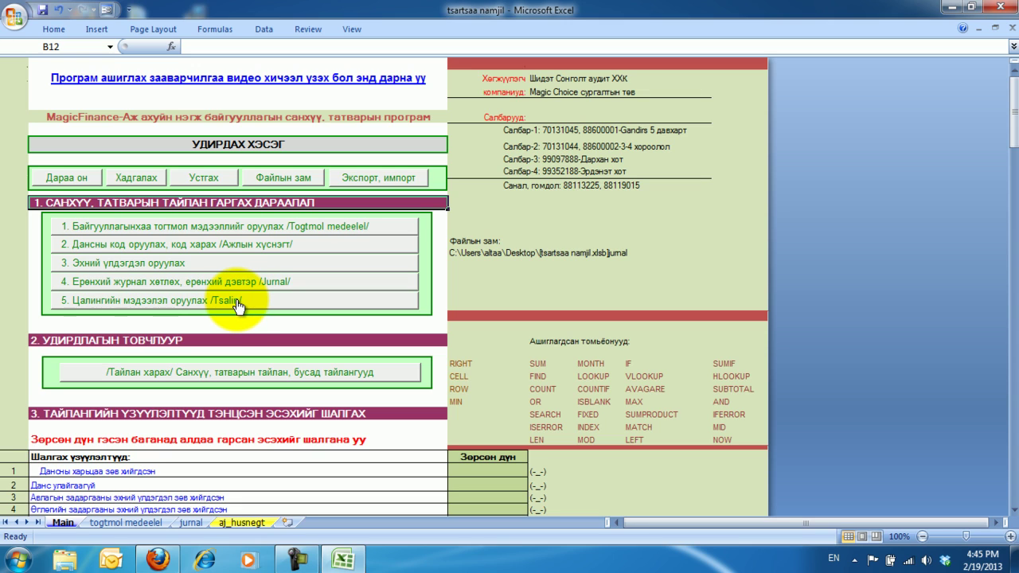
click(175, 340)
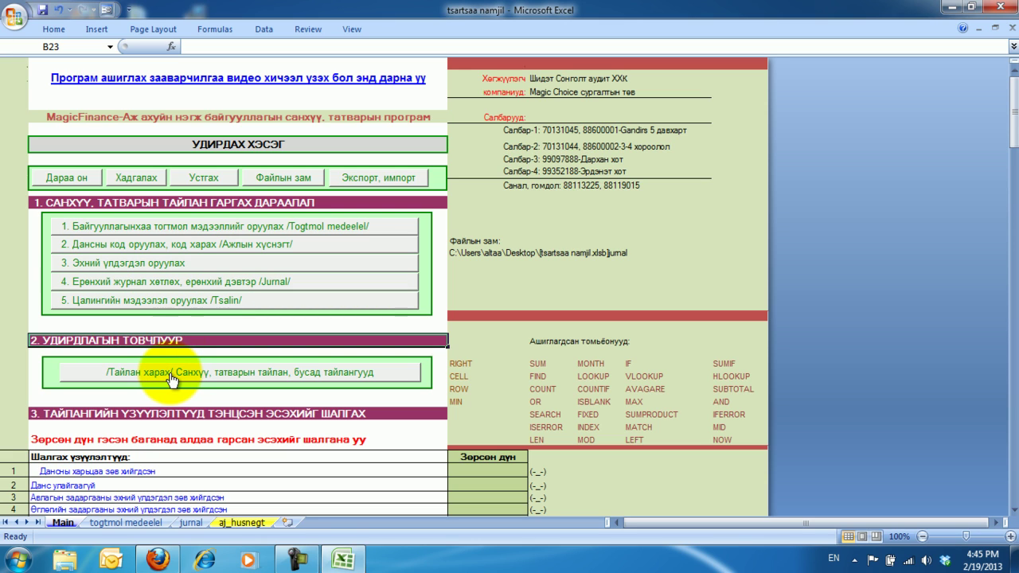
Open the MagicFinance reports dialog, move it aside, and browse Тогтмол&Туслах, Jurnal, Ажлын хүснэгт tabs
click(169, 374)
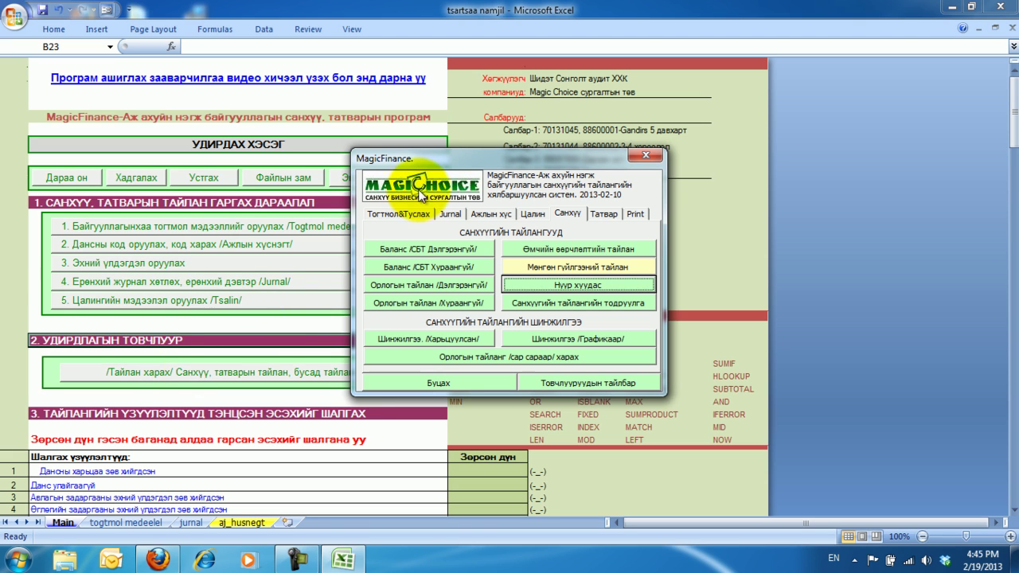
drag(434, 158, 597, 125)
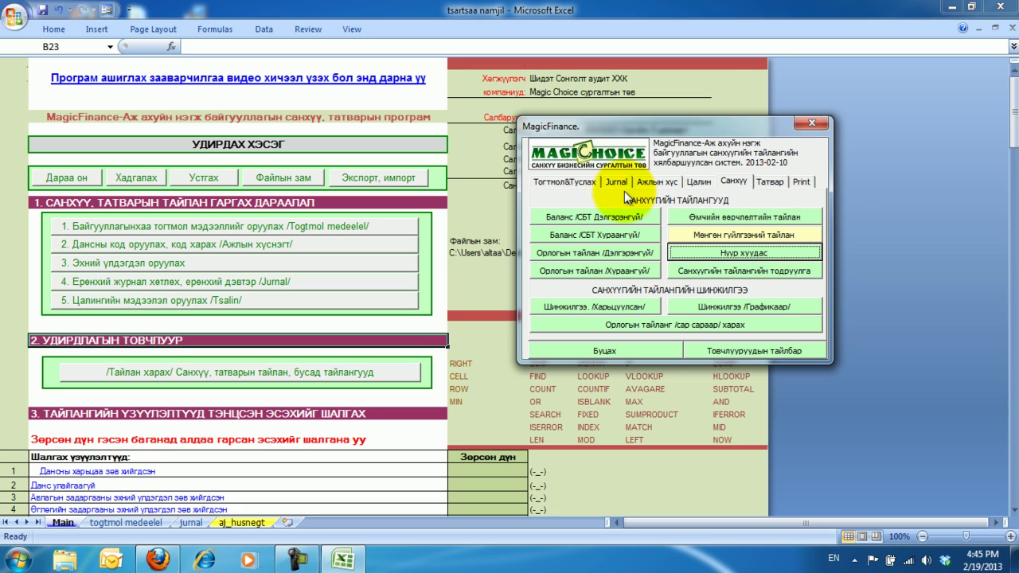
click(579, 183)
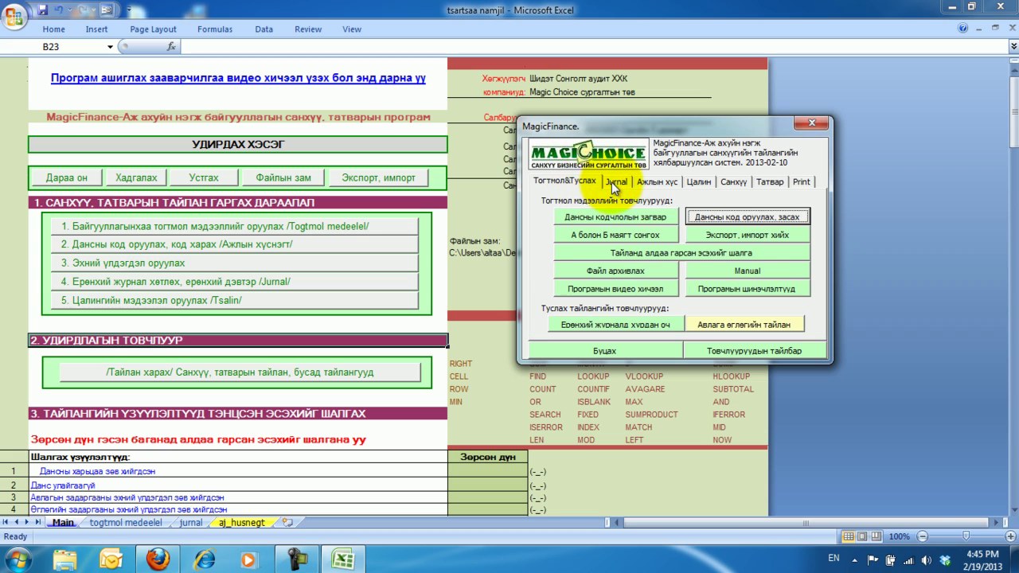
click(612, 182)
click(578, 183)
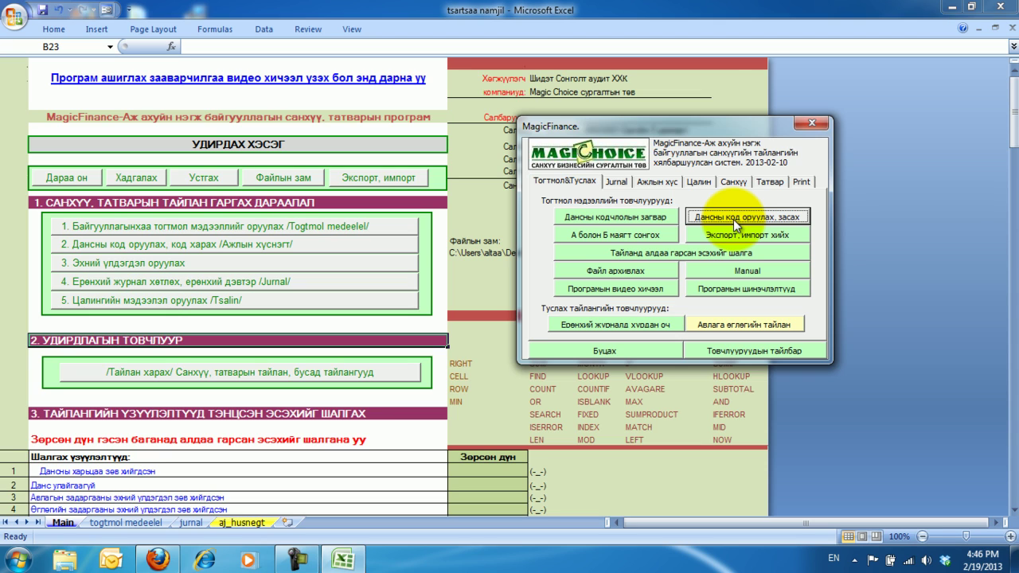
click(618, 183)
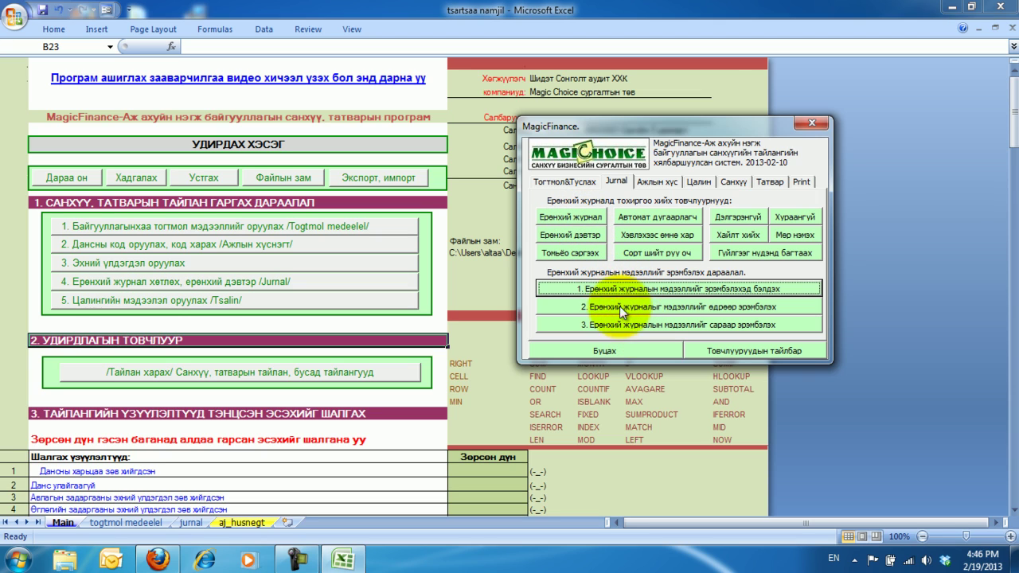
click(655, 185)
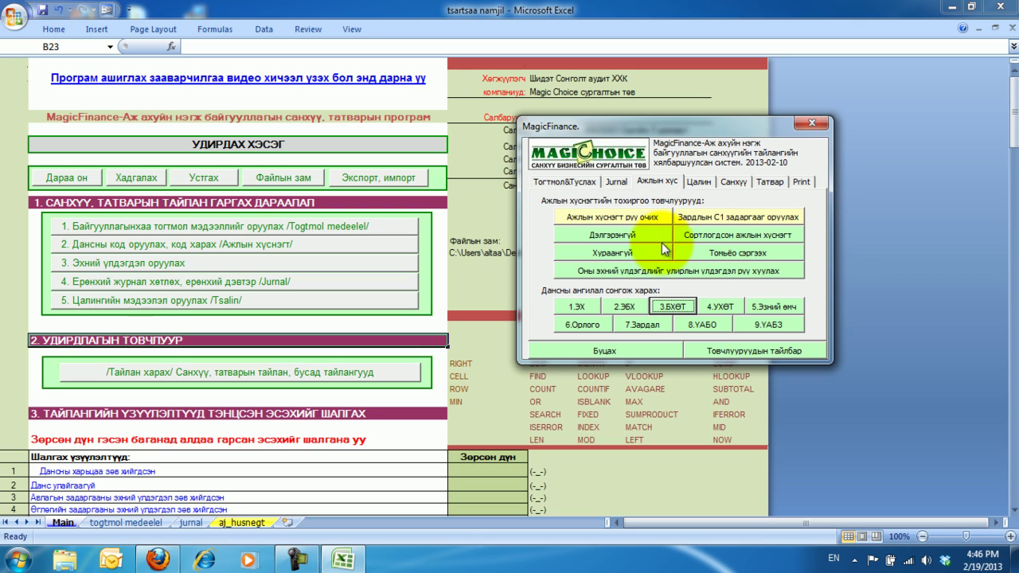
Review the Цалин payroll page, then move on to the Санхүү financial reports tab
click(703, 184)
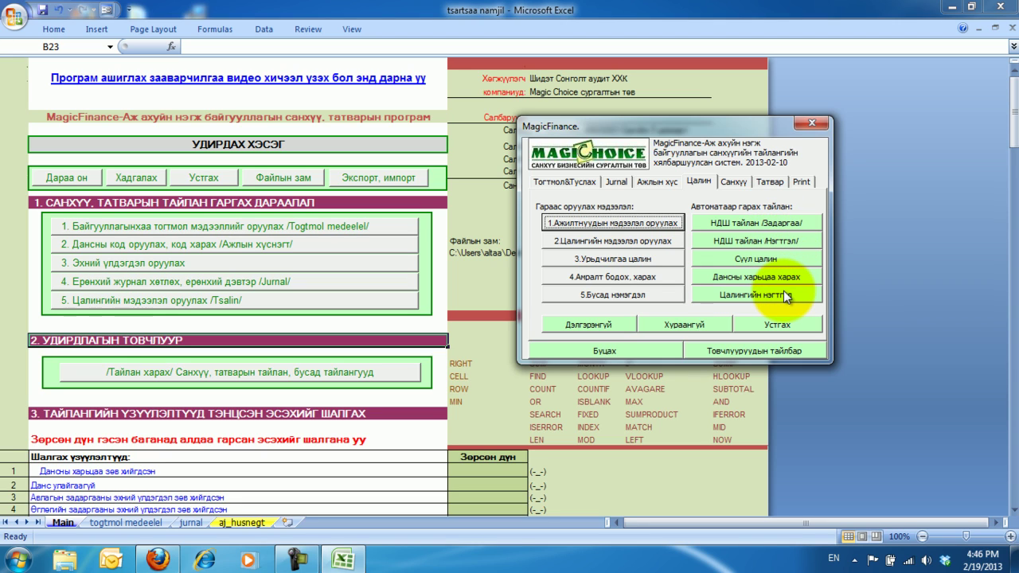
click(739, 185)
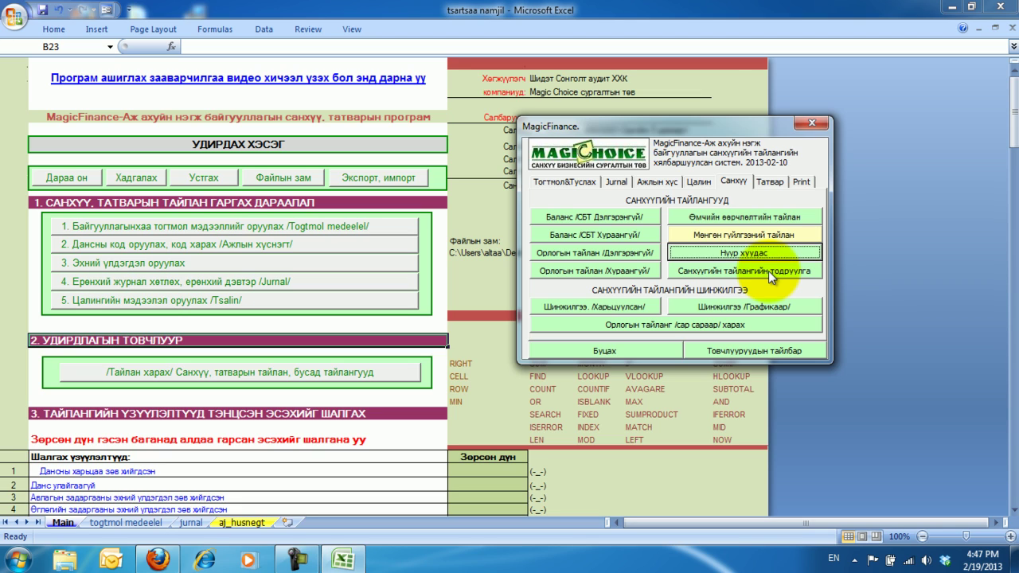
Review the Татвар and Print pages, then close the dialog with Буцах
click(771, 182)
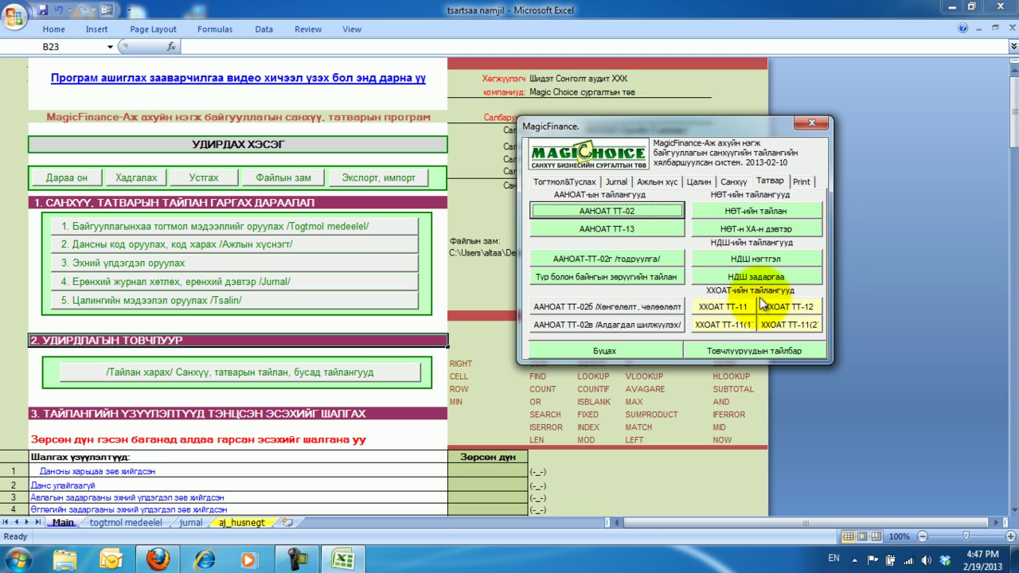
click(802, 185)
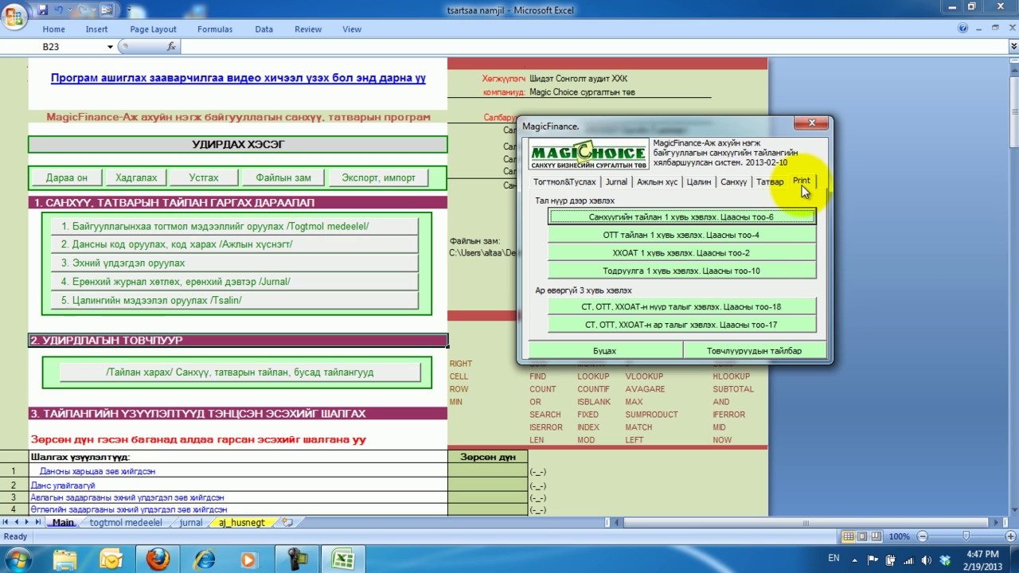
click(664, 346)
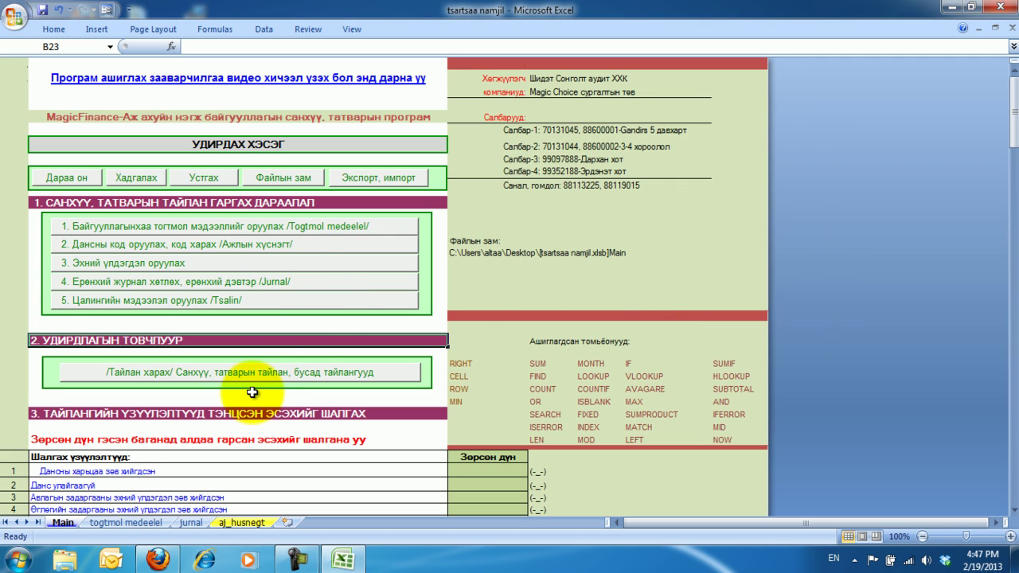
Scroll to the error-check section and select the Зөрсөн дүн results for checks 1–22
click(240, 414)
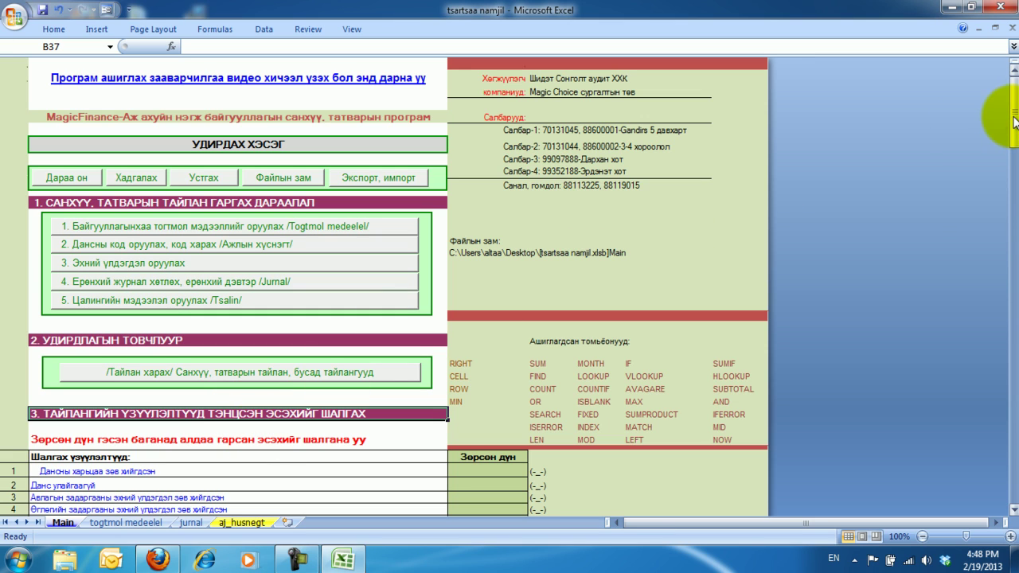
drag(1016, 123, 1015, 142)
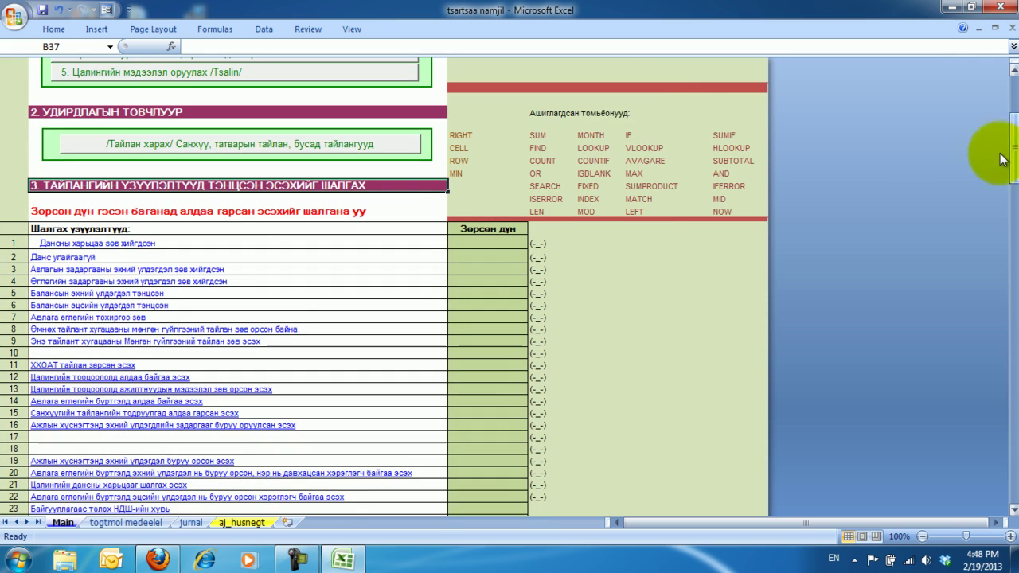
drag(60, 210, 187, 217)
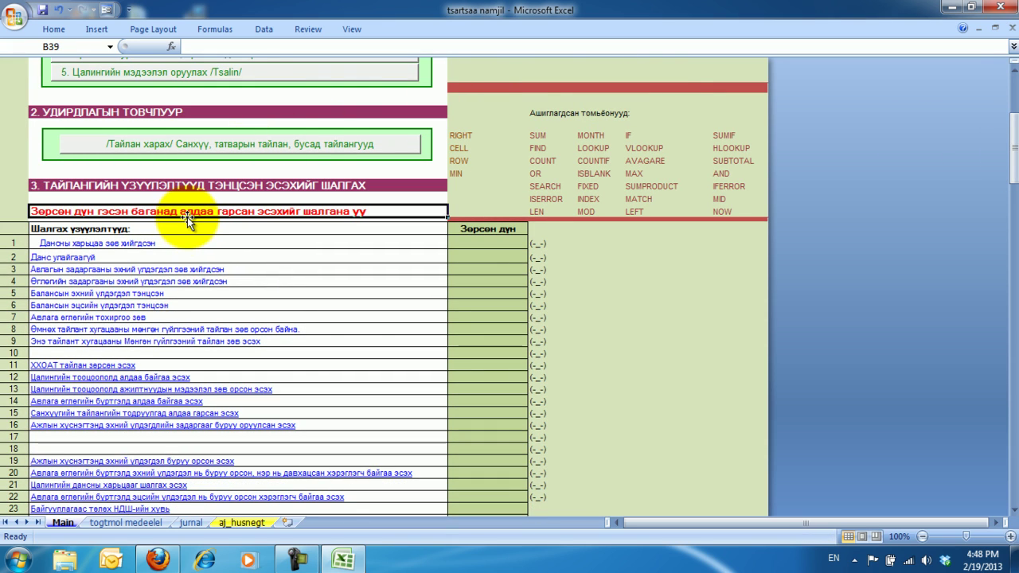
drag(498, 238, 504, 500)
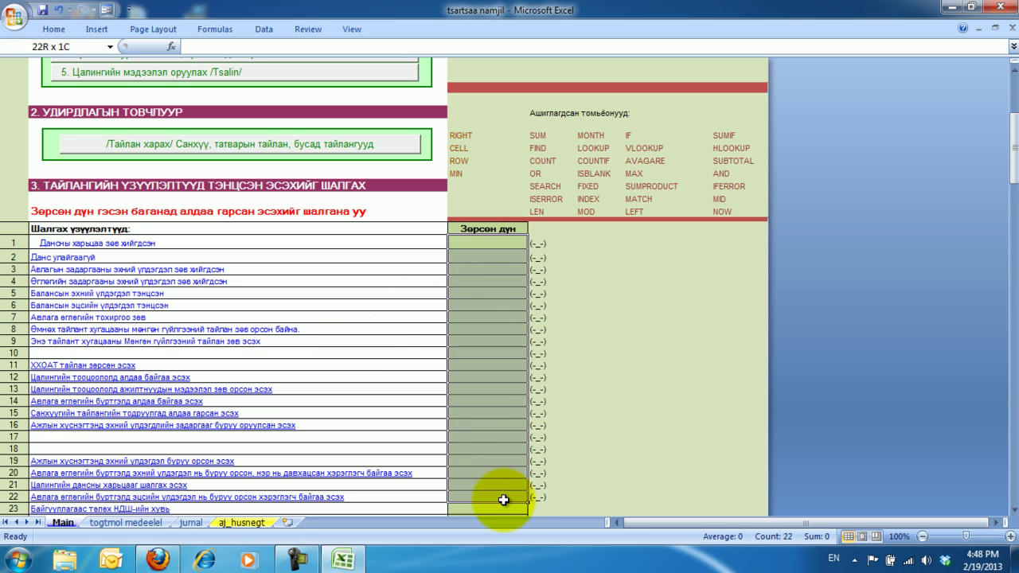
click(604, 436)
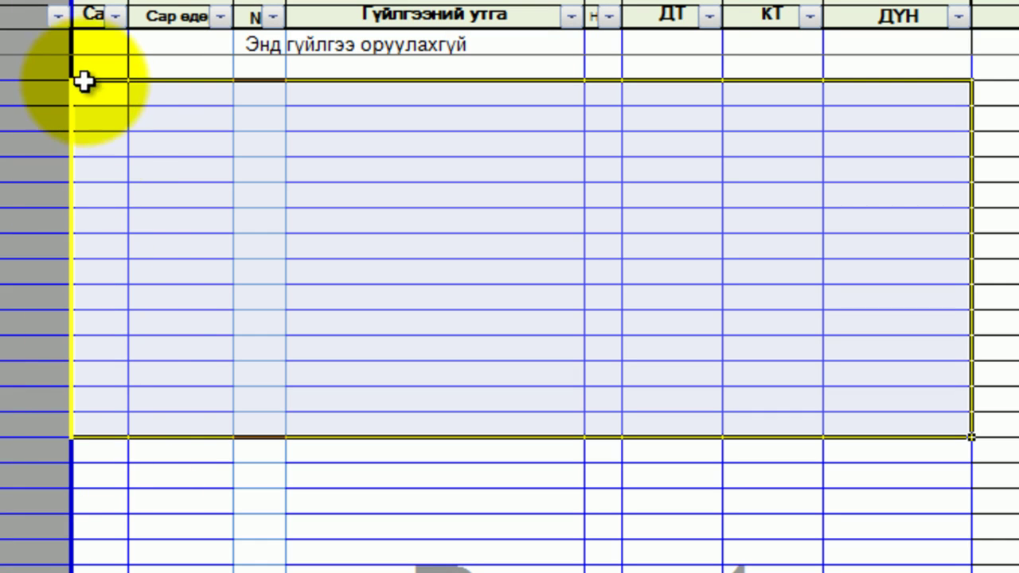
Enter journal row 1: month 1, date 1-1, debit зс, credit касст, amount 300000, then return to Main
click(95, 94)
text(1)
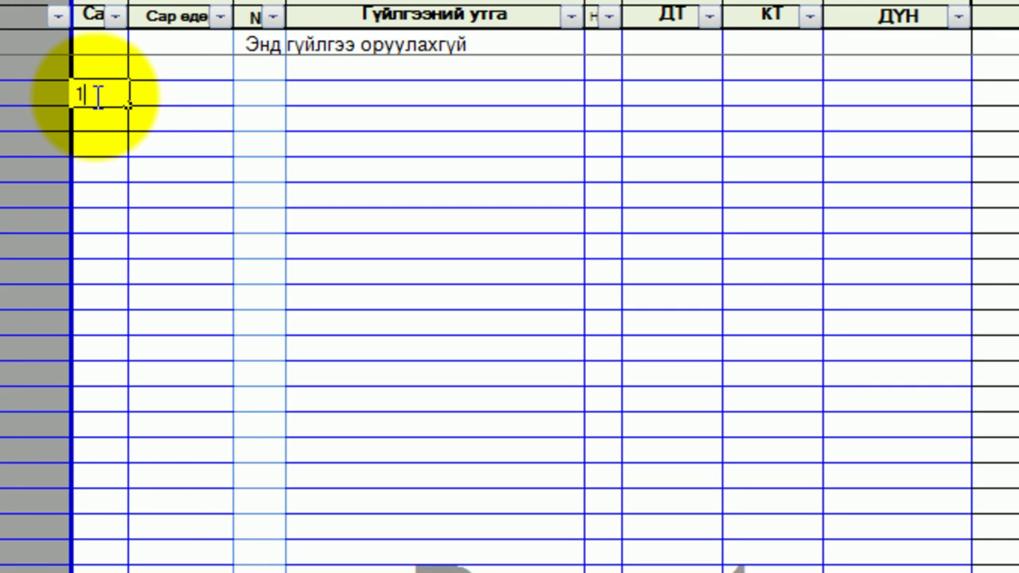
key(Tab)
text(1-1)
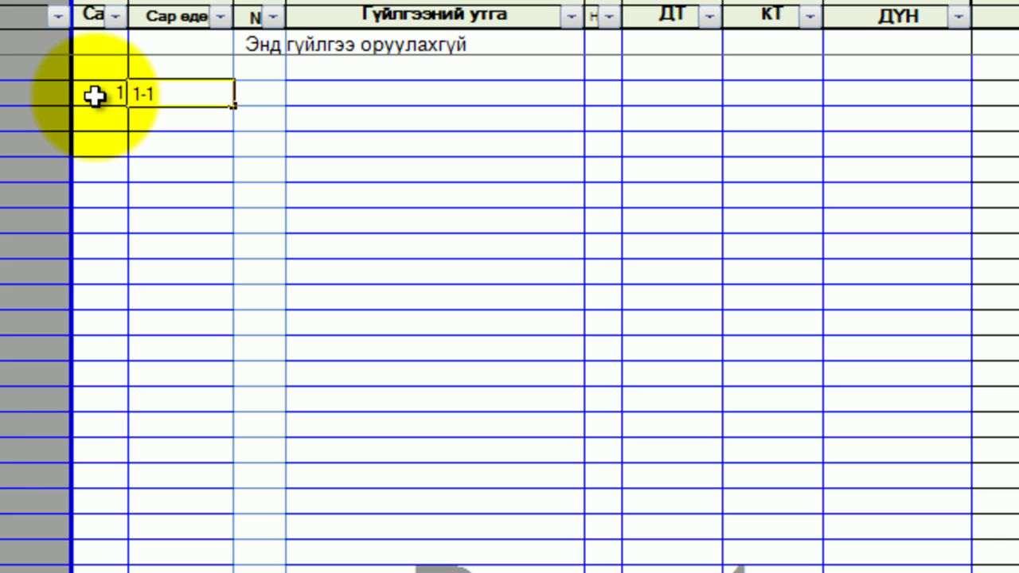
key(Tab)
key(Tab)
key(Tab)
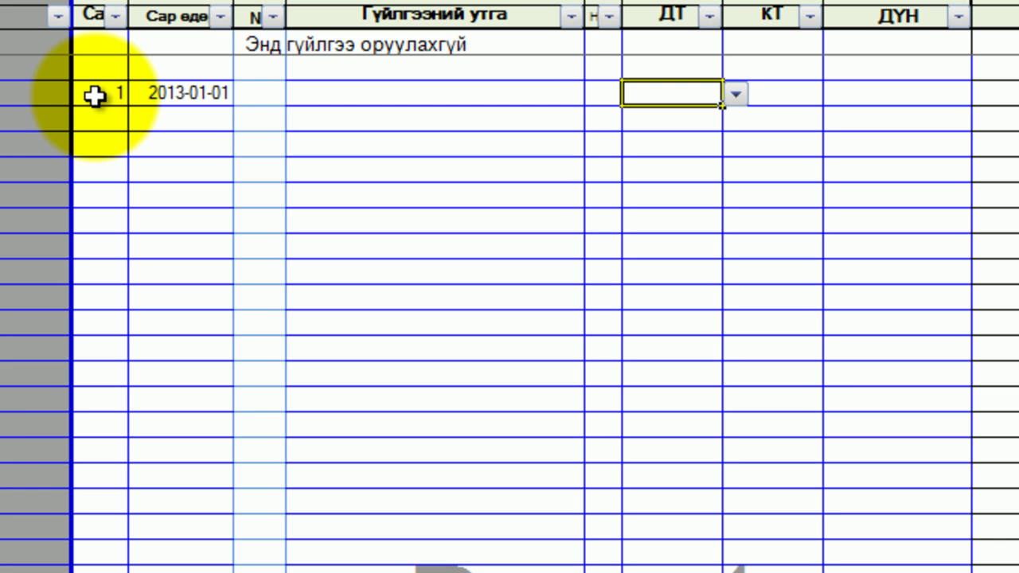
text(зс)
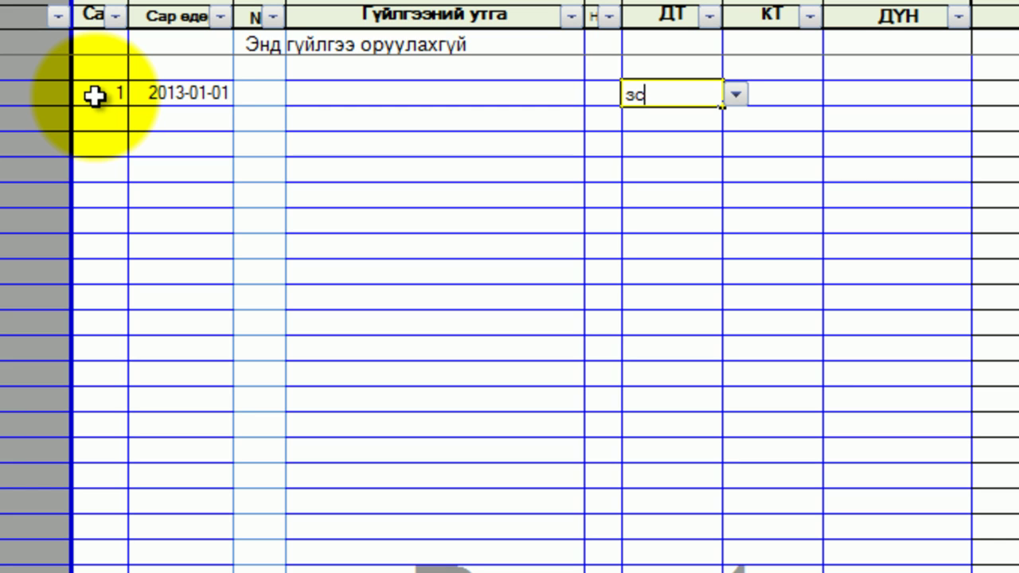
key(Tab)
text(касст)
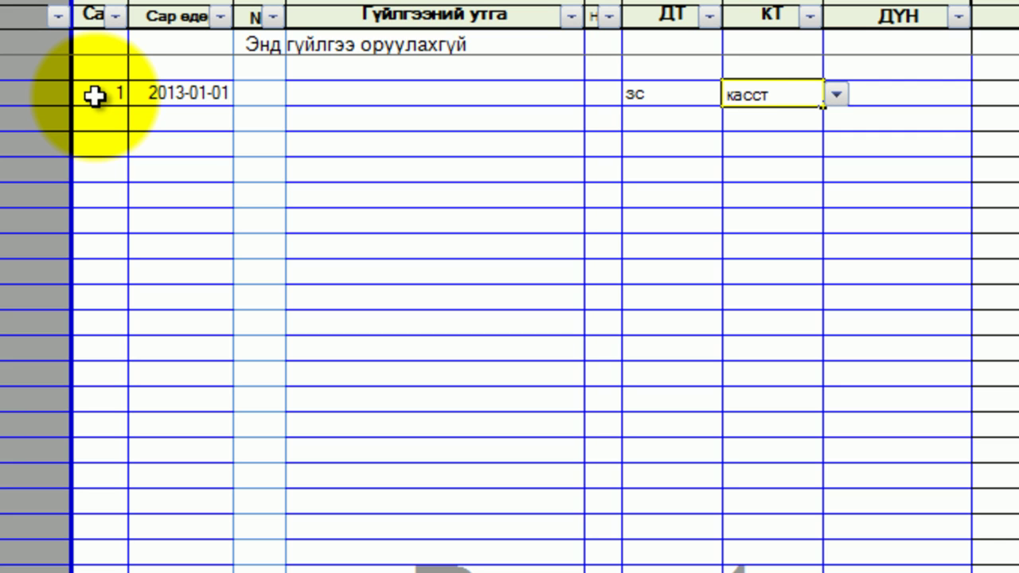
key(Tab)
text(300000)
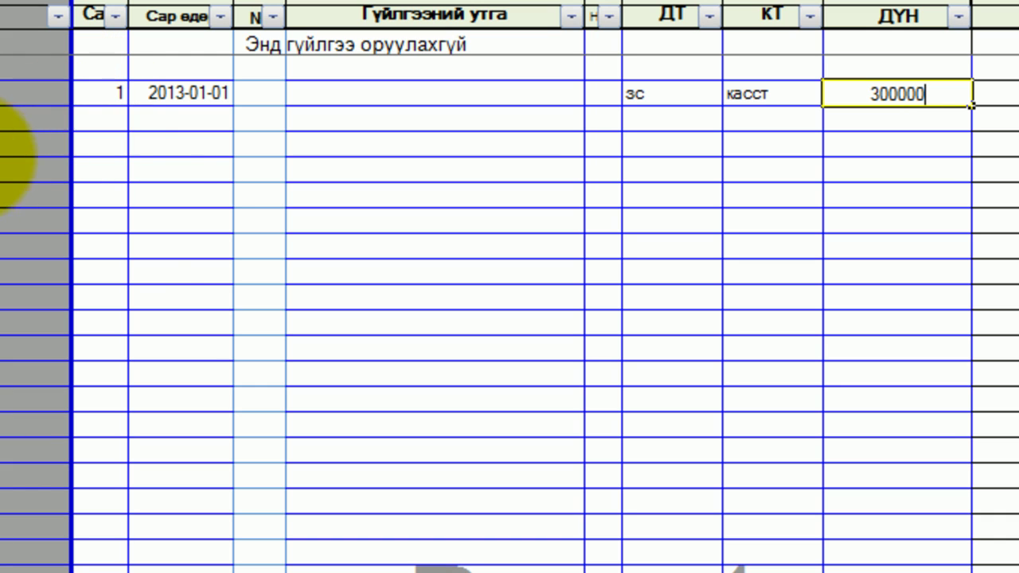
click(135, 193)
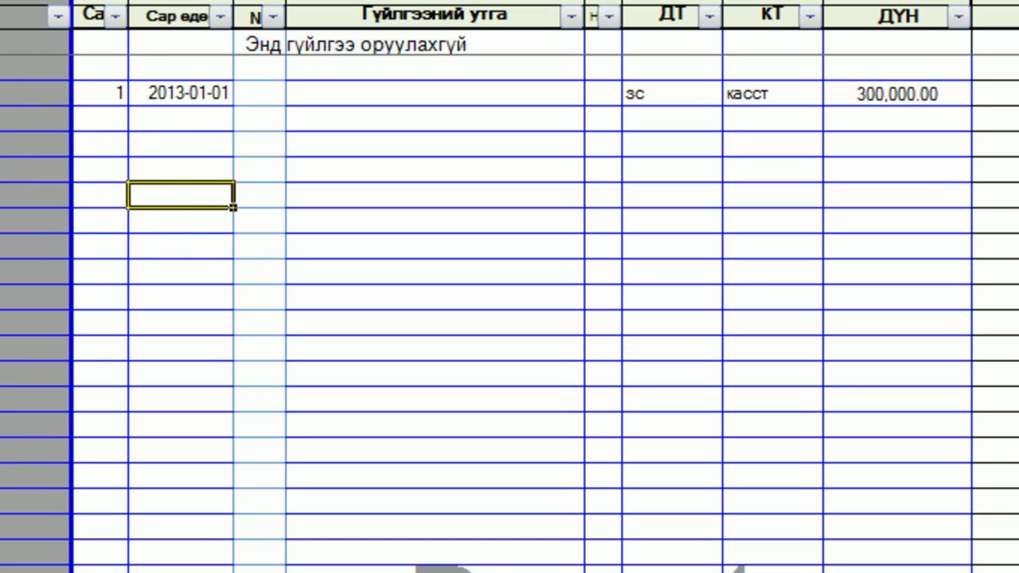
key(ctrl+Page_Down)
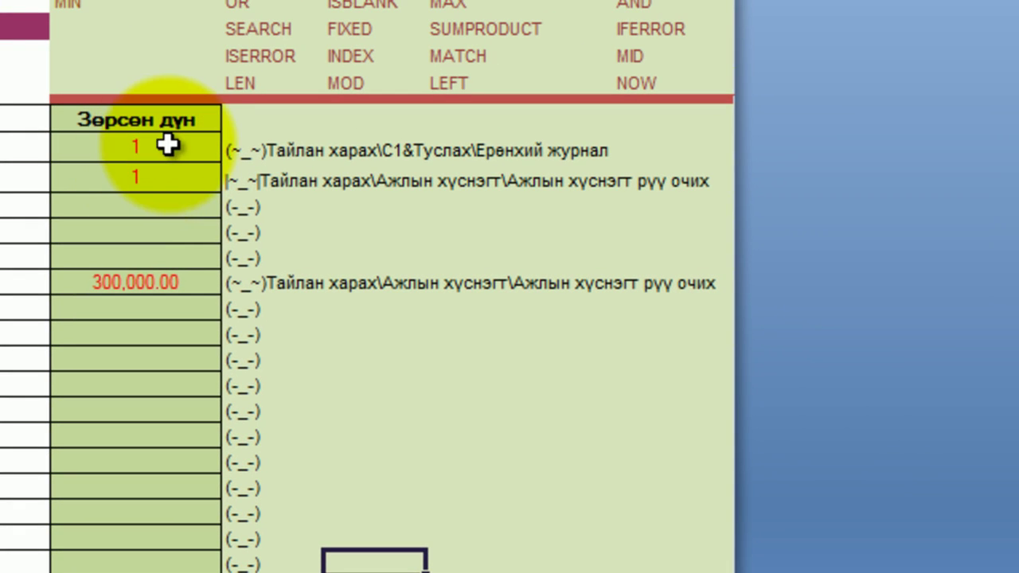
drag(167, 144, 165, 378)
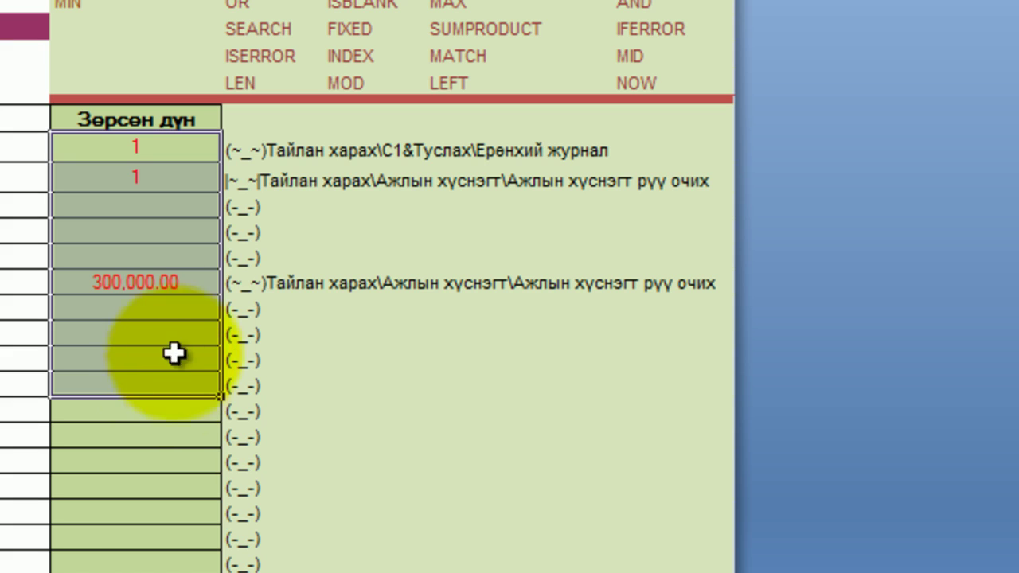
click(298, 157)
drag(298, 157, 663, 153)
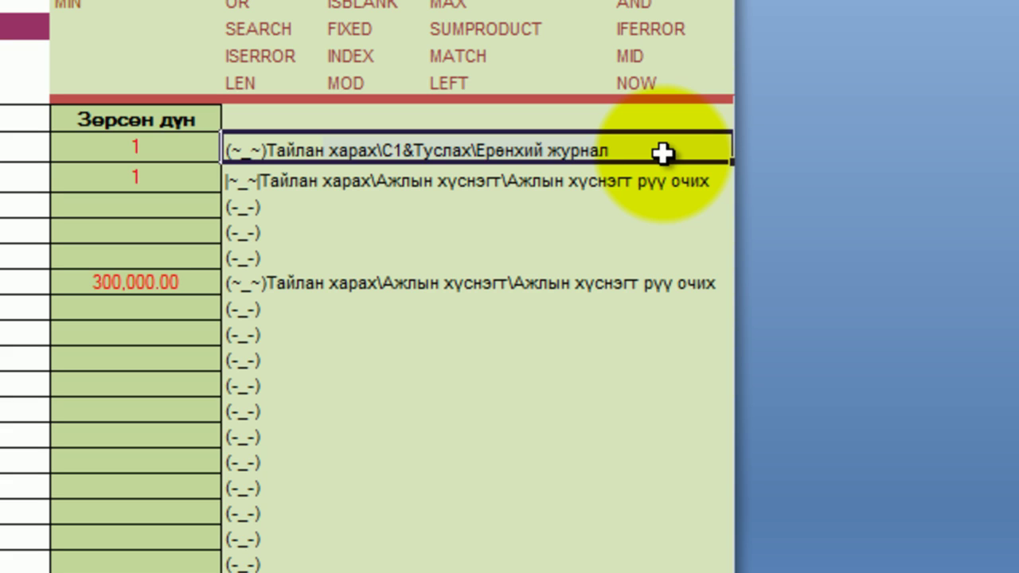
drag(168, 144, 728, 348)
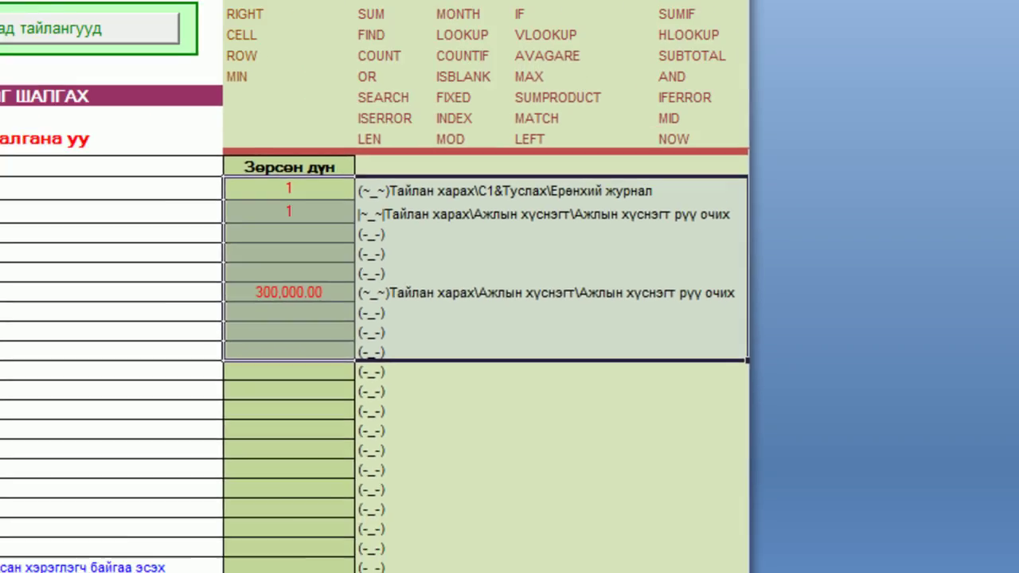
drag(1012, 158, 1016, 108)
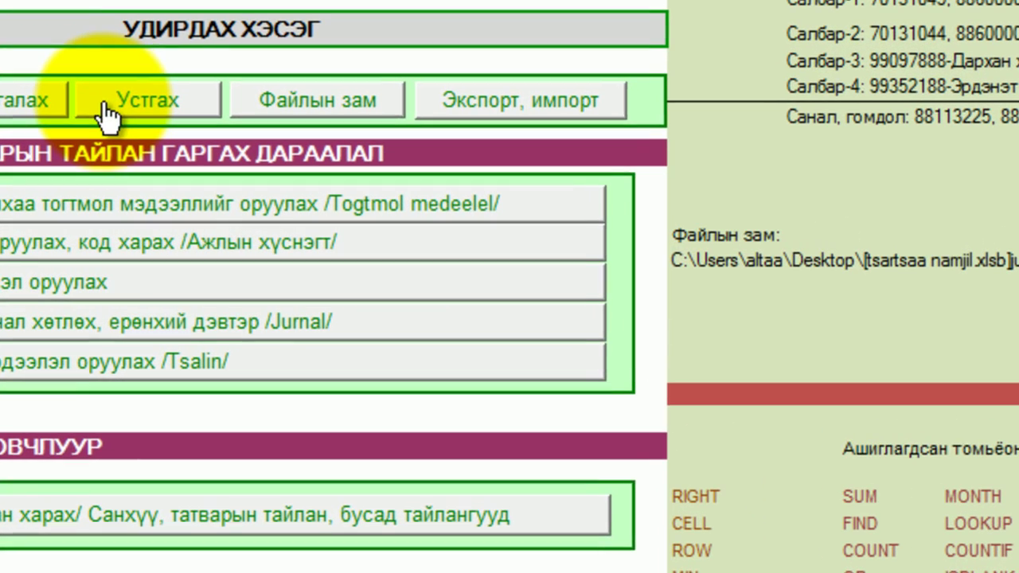
click(183, 180)
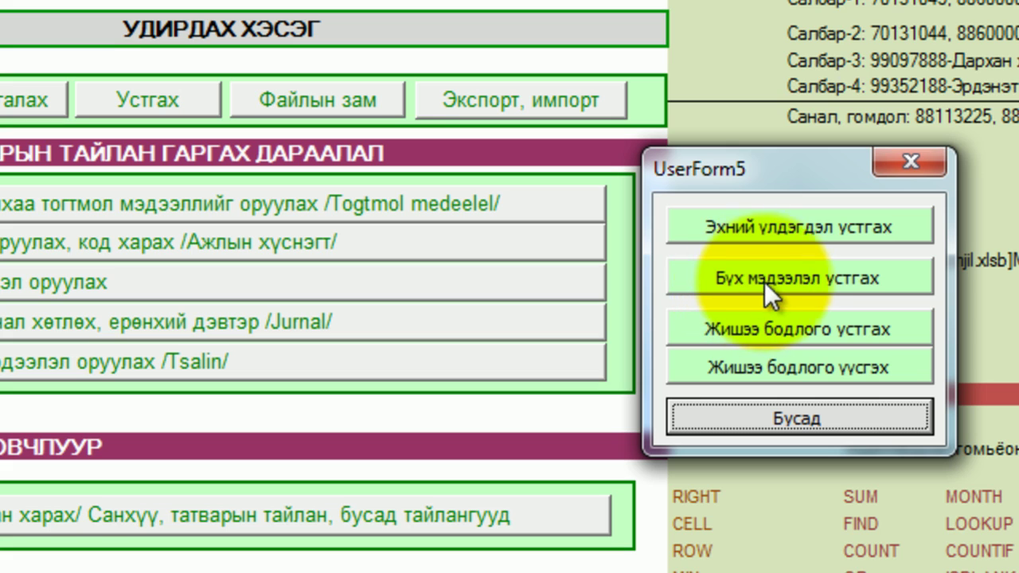
click(815, 417)
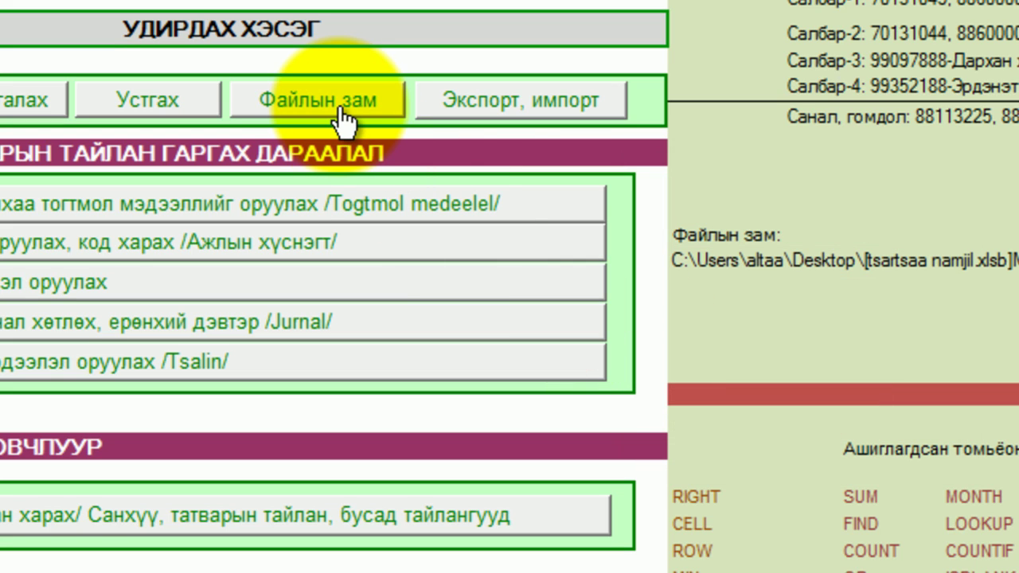